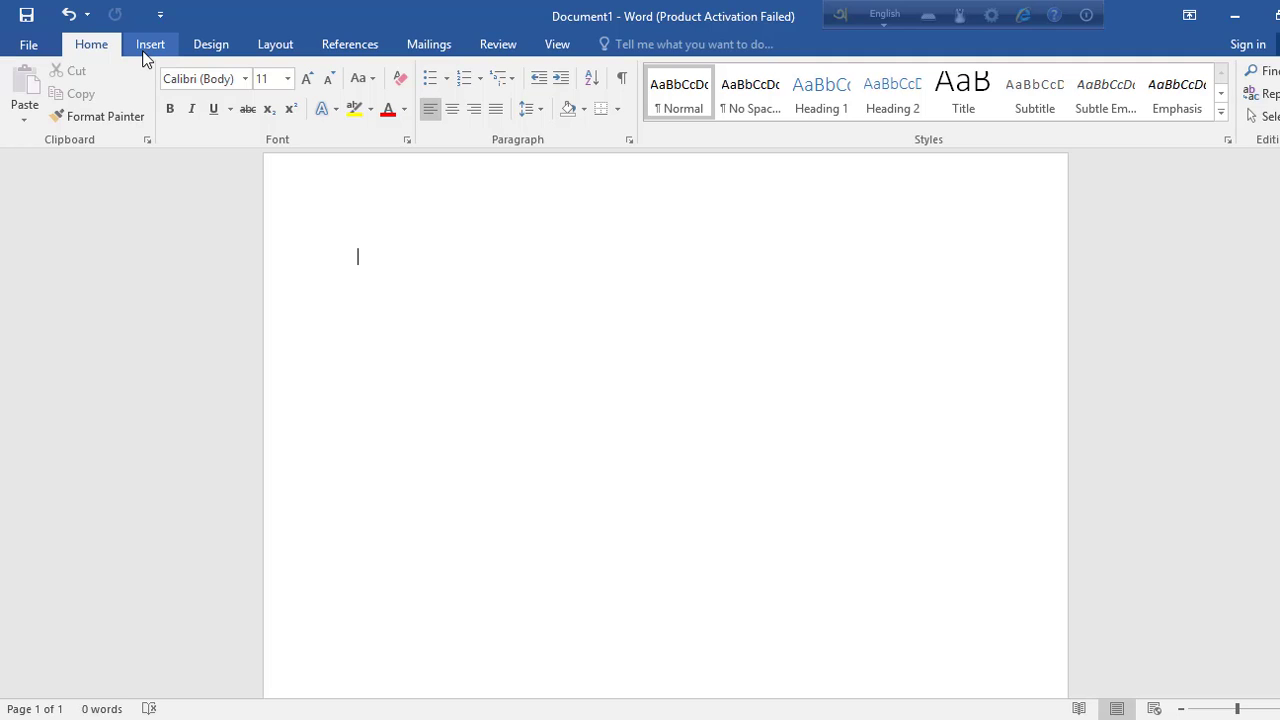
click(148, 45)
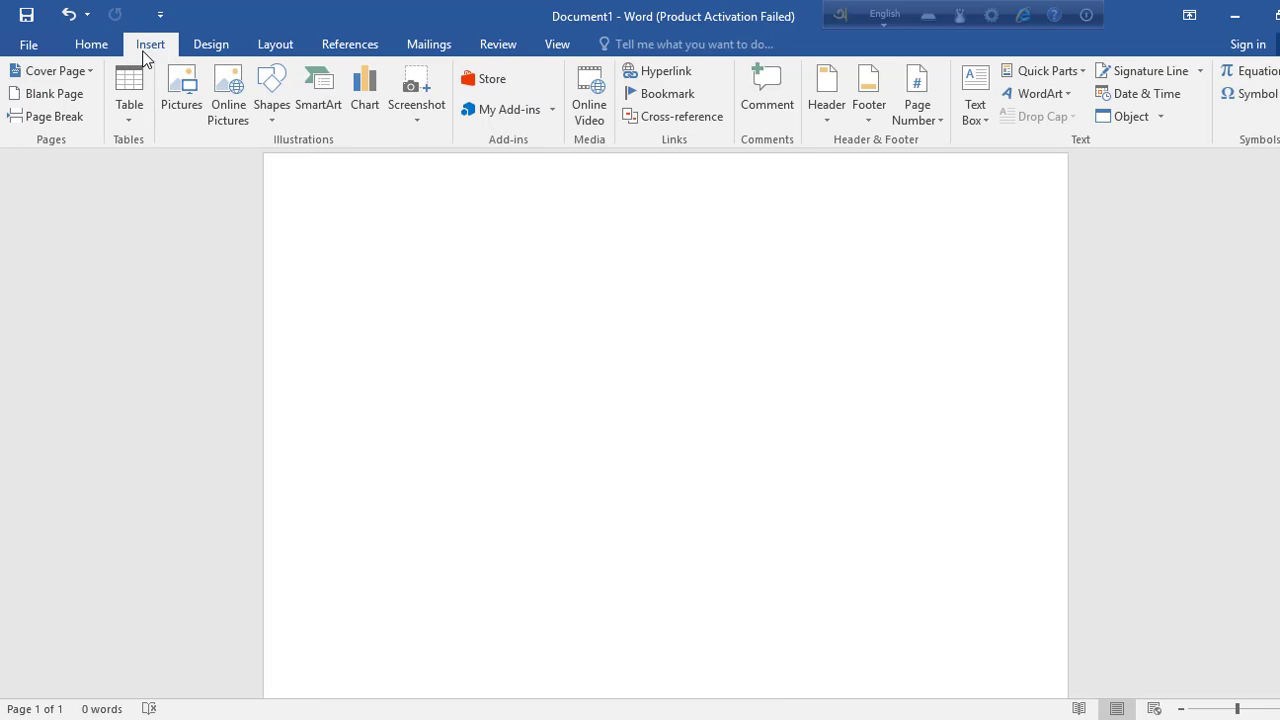
click(66, 40)
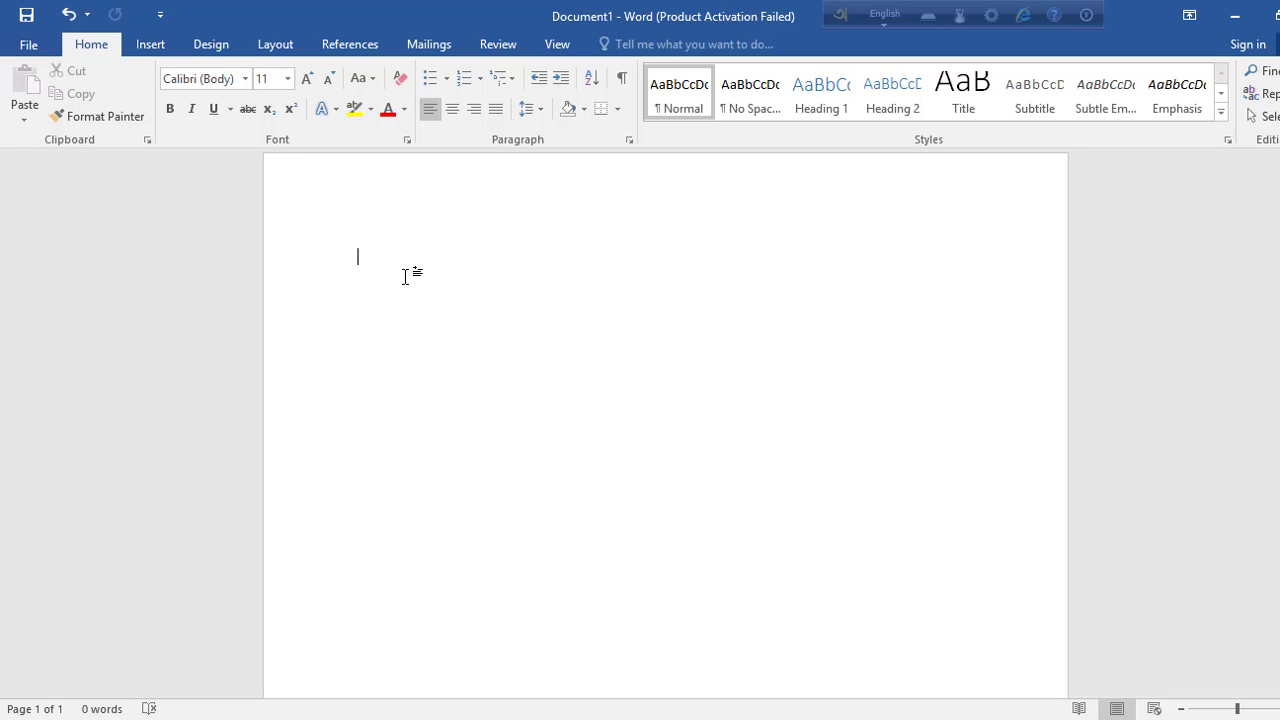
- Insert a Blank built-in header in the document and enter "Bangladesh" as its text
click(149, 45)
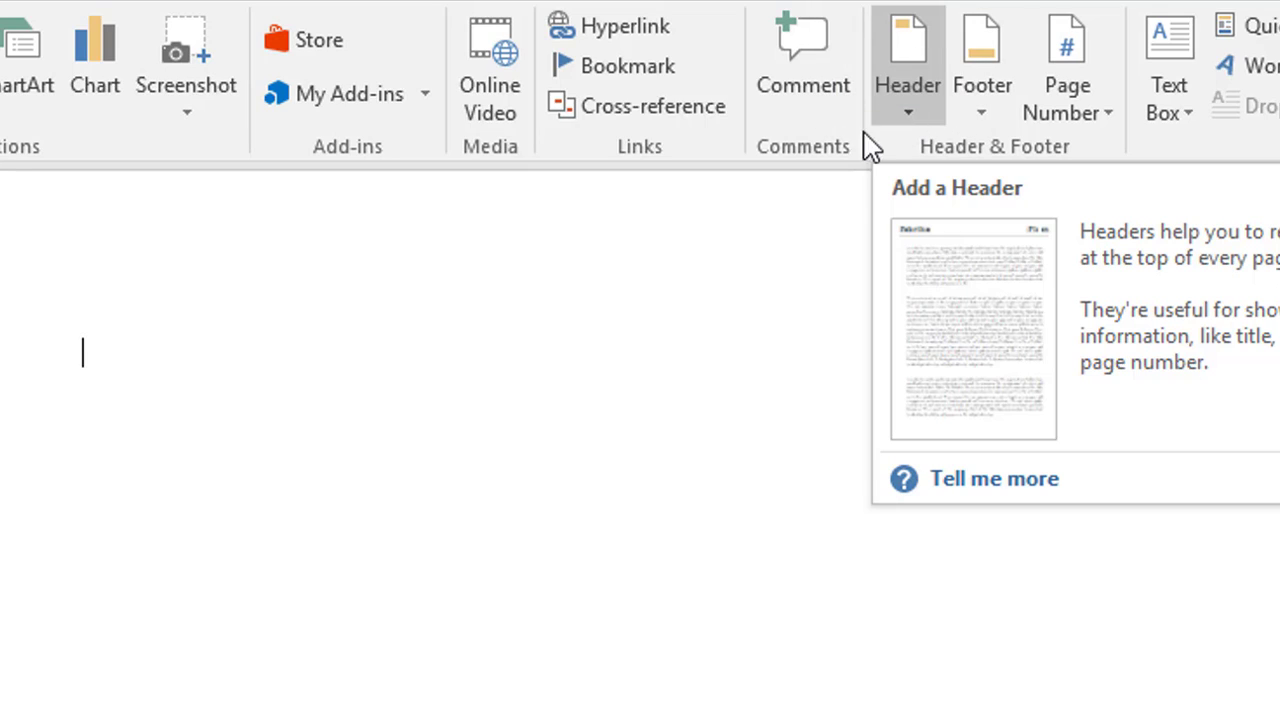
click(910, 115)
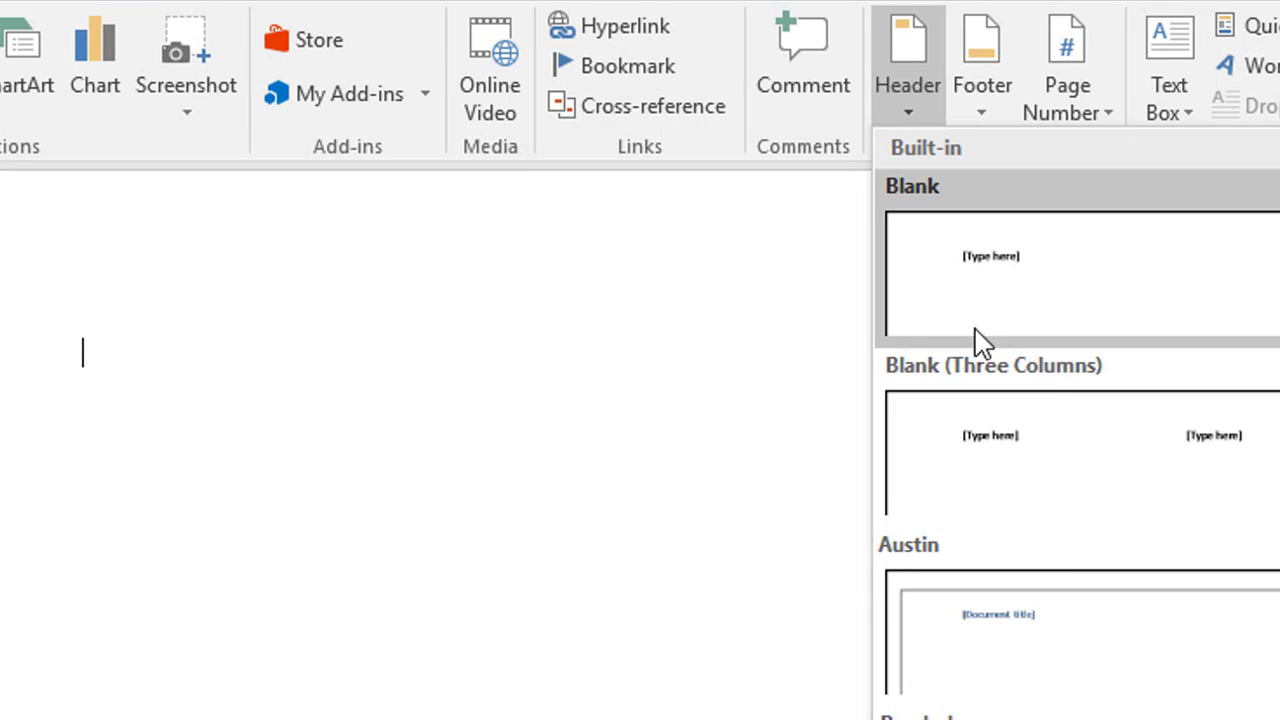
click(986, 275)
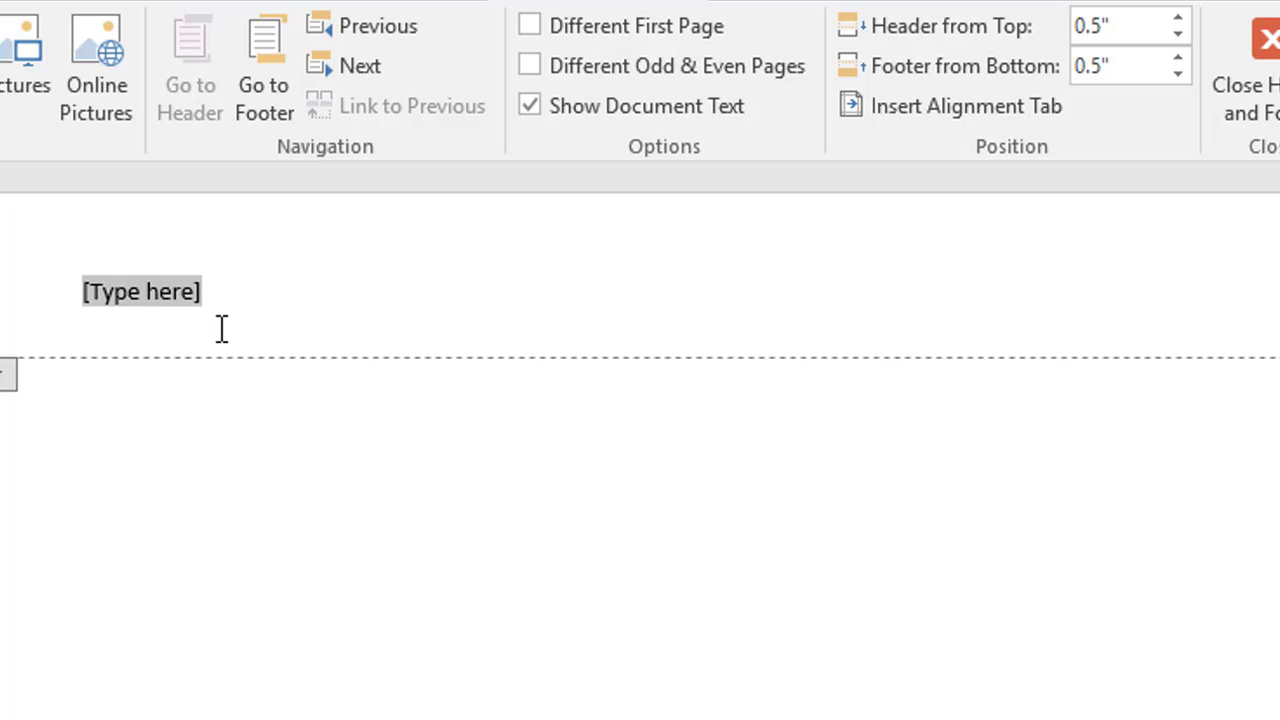
text(Bang)
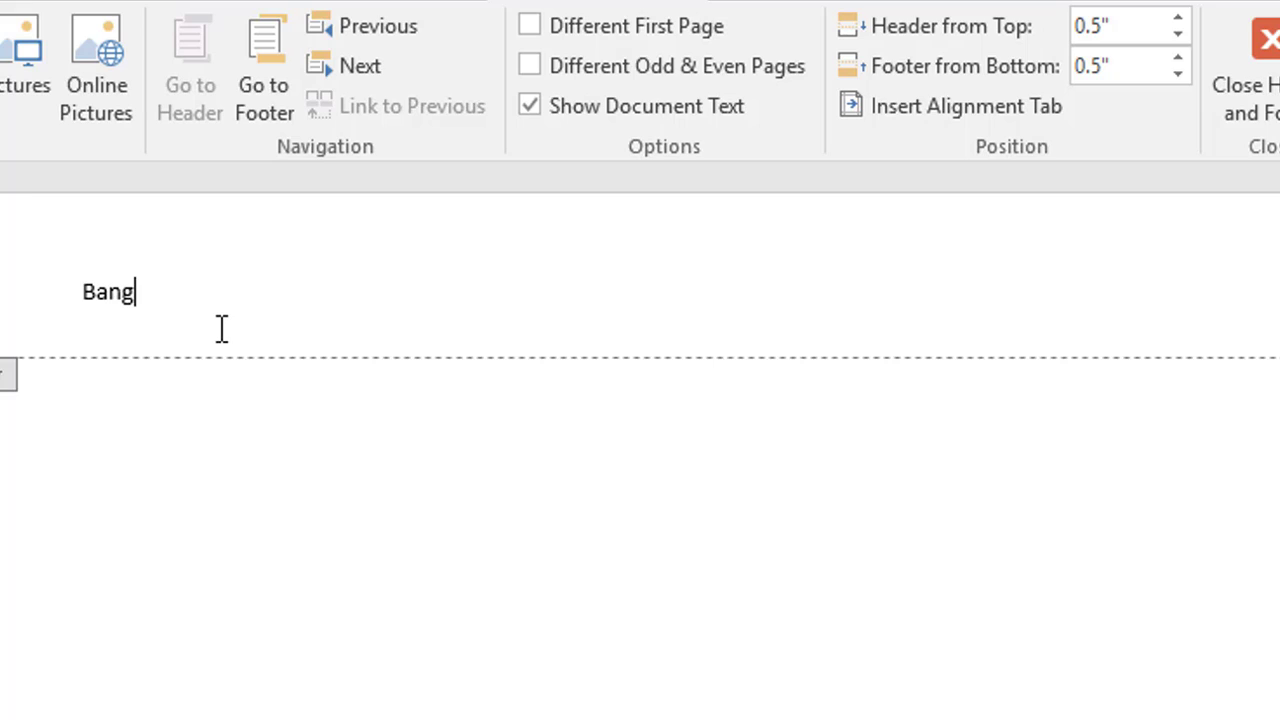
text(ladesh)
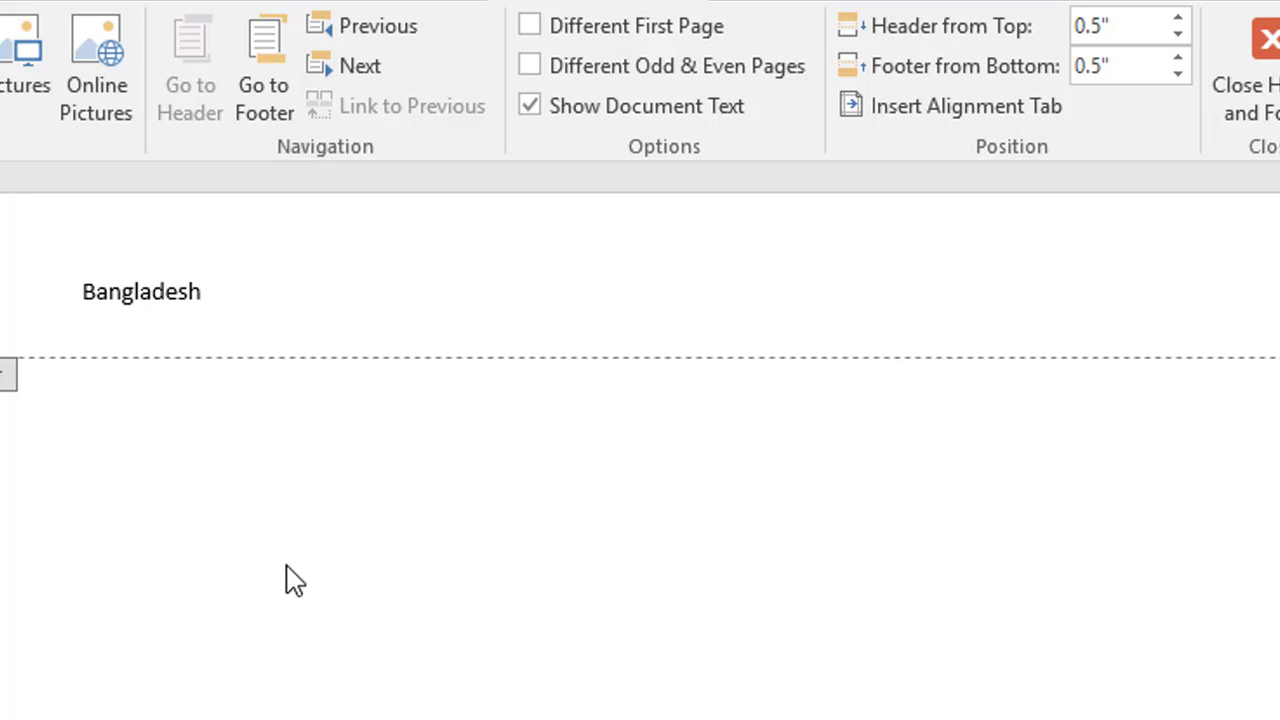
- Leave header editing and extend the empty document to three pages, checking the header on each page
scroll(295, 580, down, 1)
scroll(295, 580, down, 3)
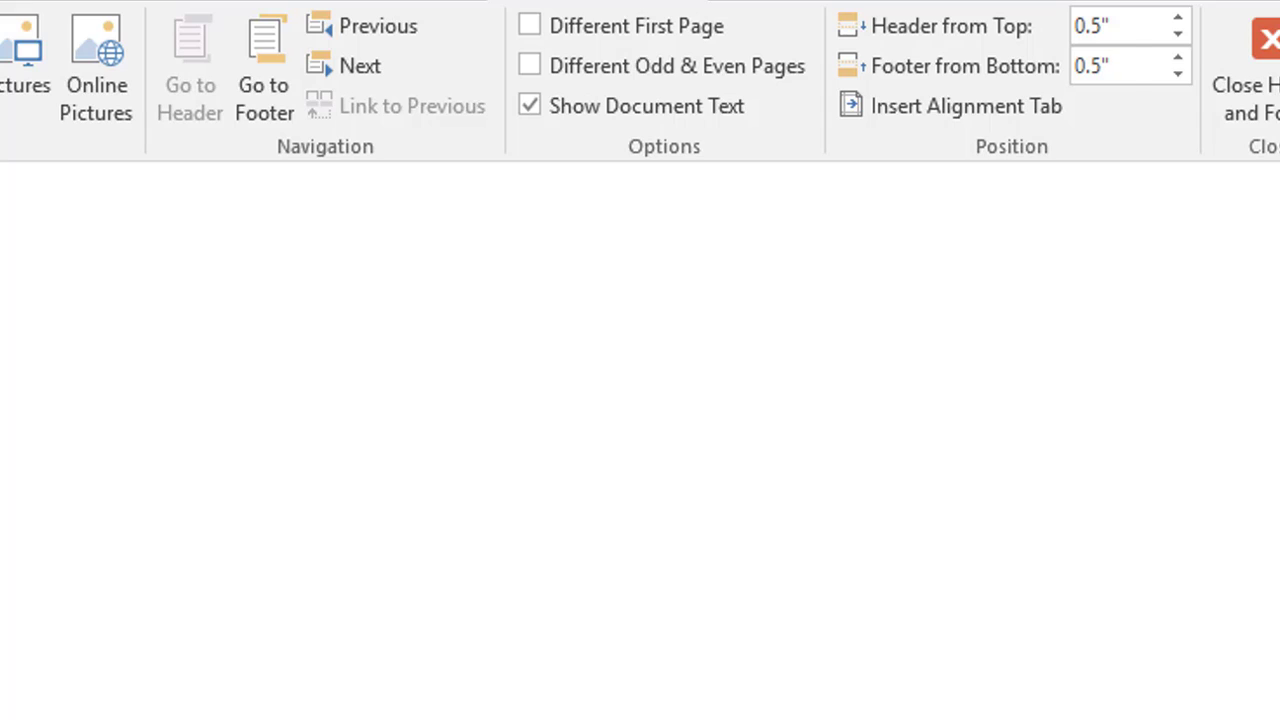
key(Escape)
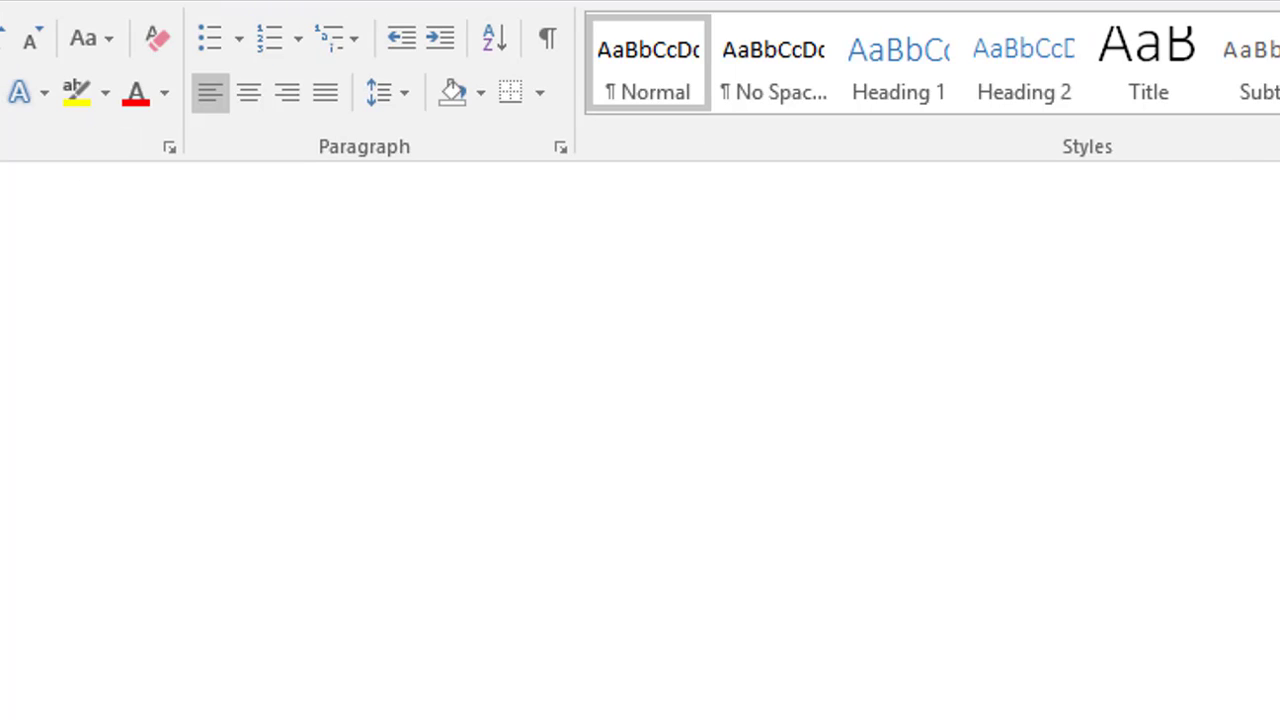
scroll(640, 440, down, 3)
scroll(640, 440, down, 3)
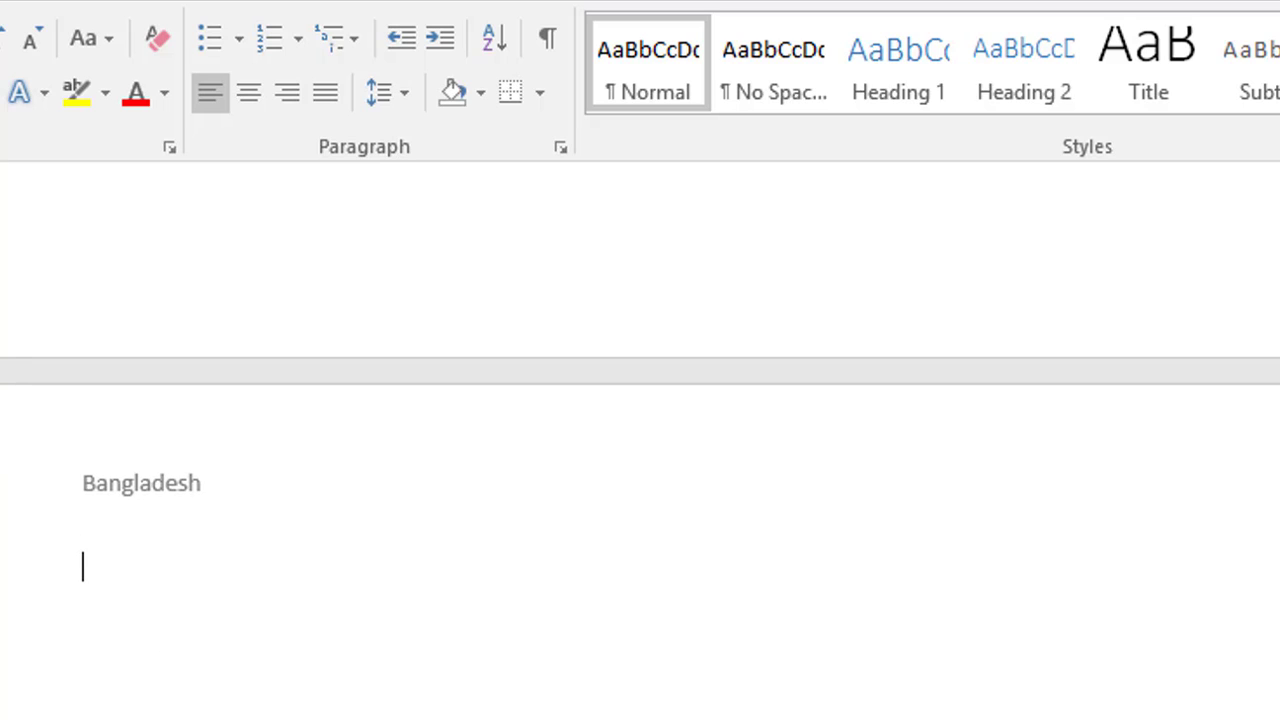
scroll(640, 440, down, 5)
scroll(640, 440, down, 2)
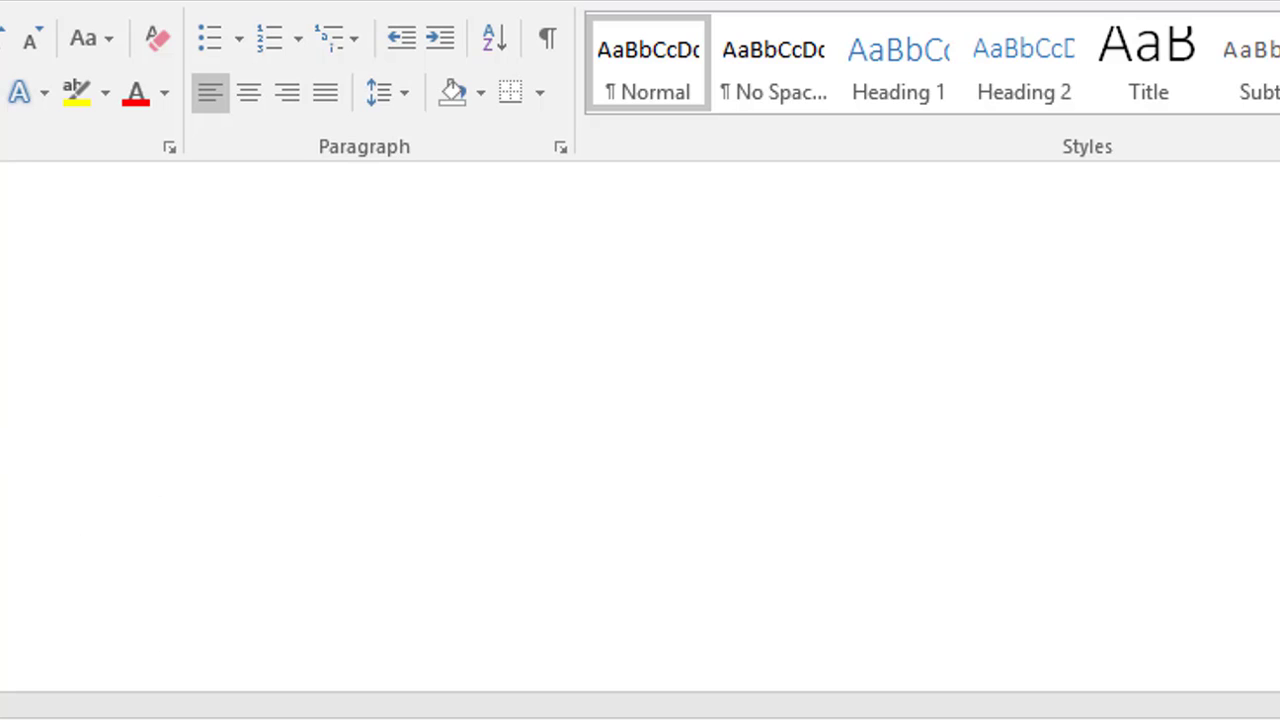
scroll(640, 440, up, 1)
scroll(640, 440, down, 3)
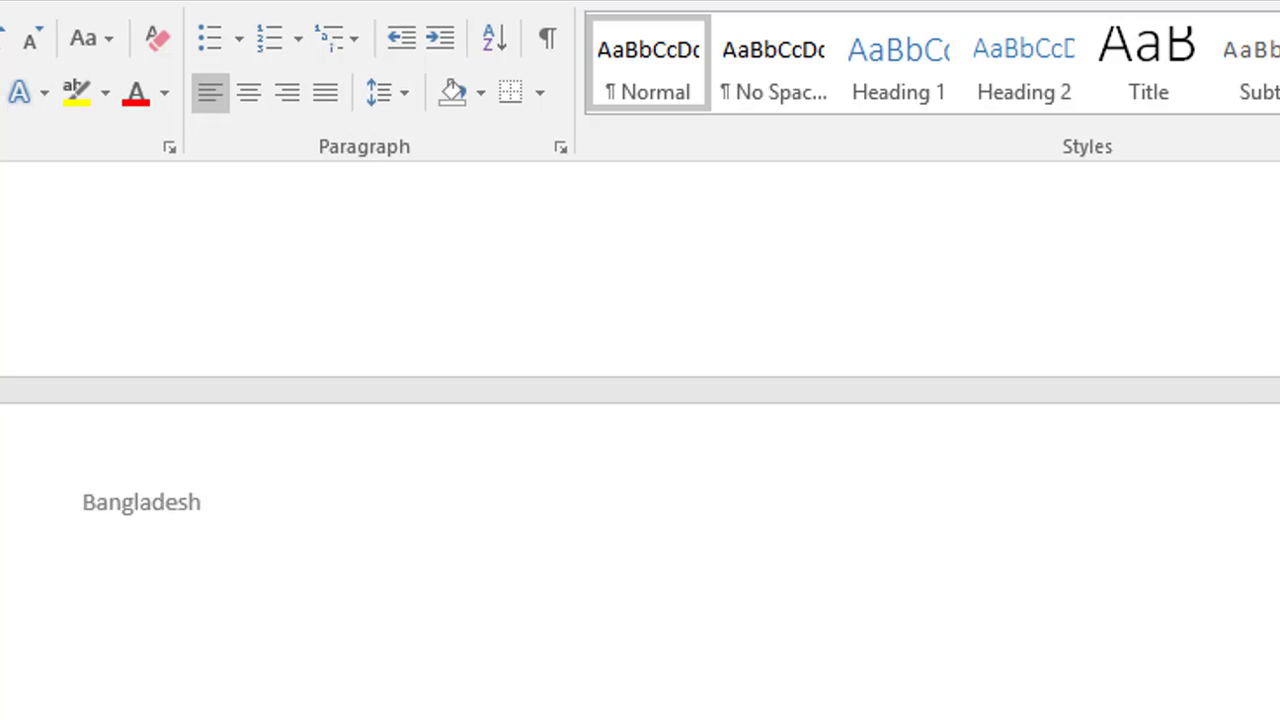
scroll(640, 440, up, 3)
scroll(383, 437, down, 3)
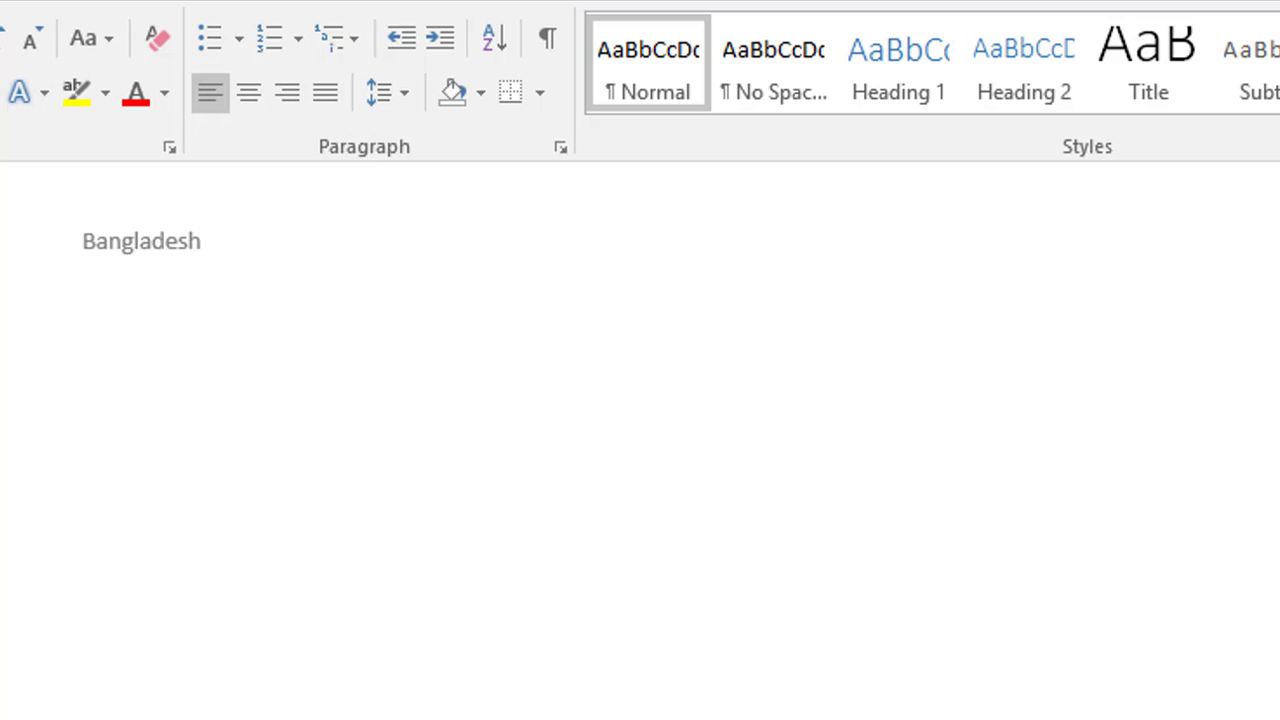
scroll(383, 437, up, 1)
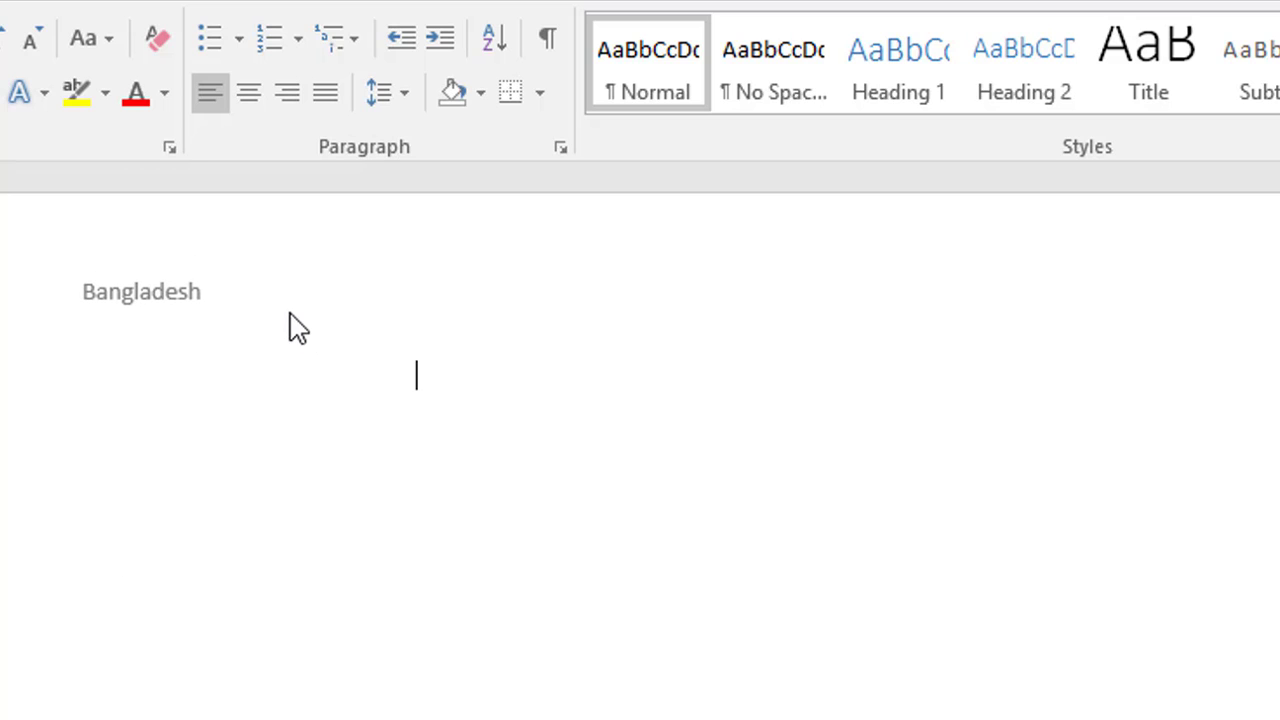
click(243, 364)
double_click(217, 302)
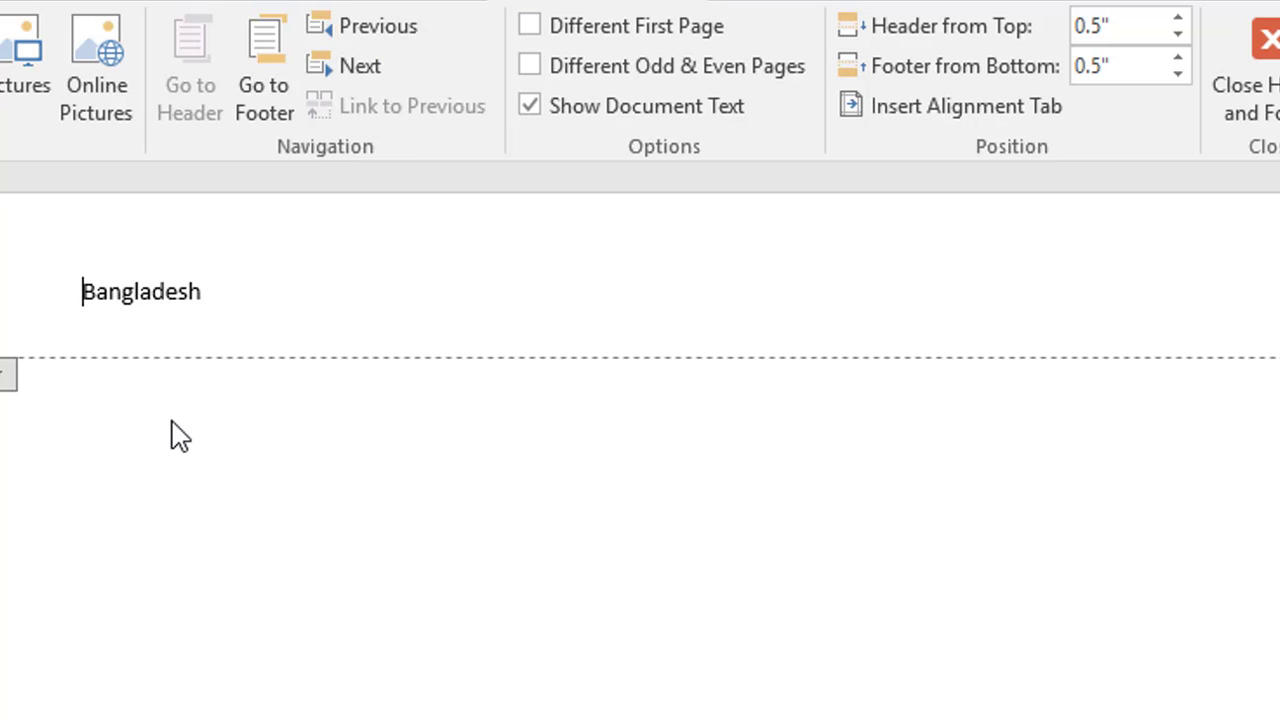
triple_click(187, 288)
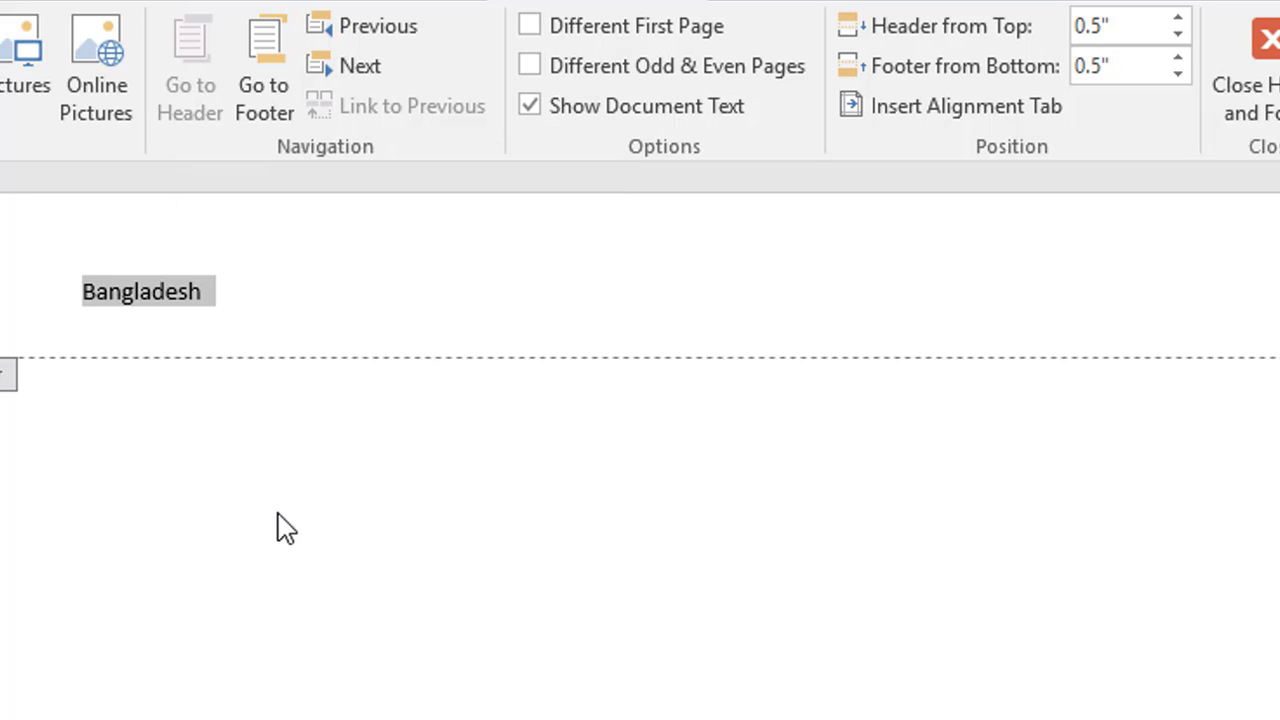
key(Escape)
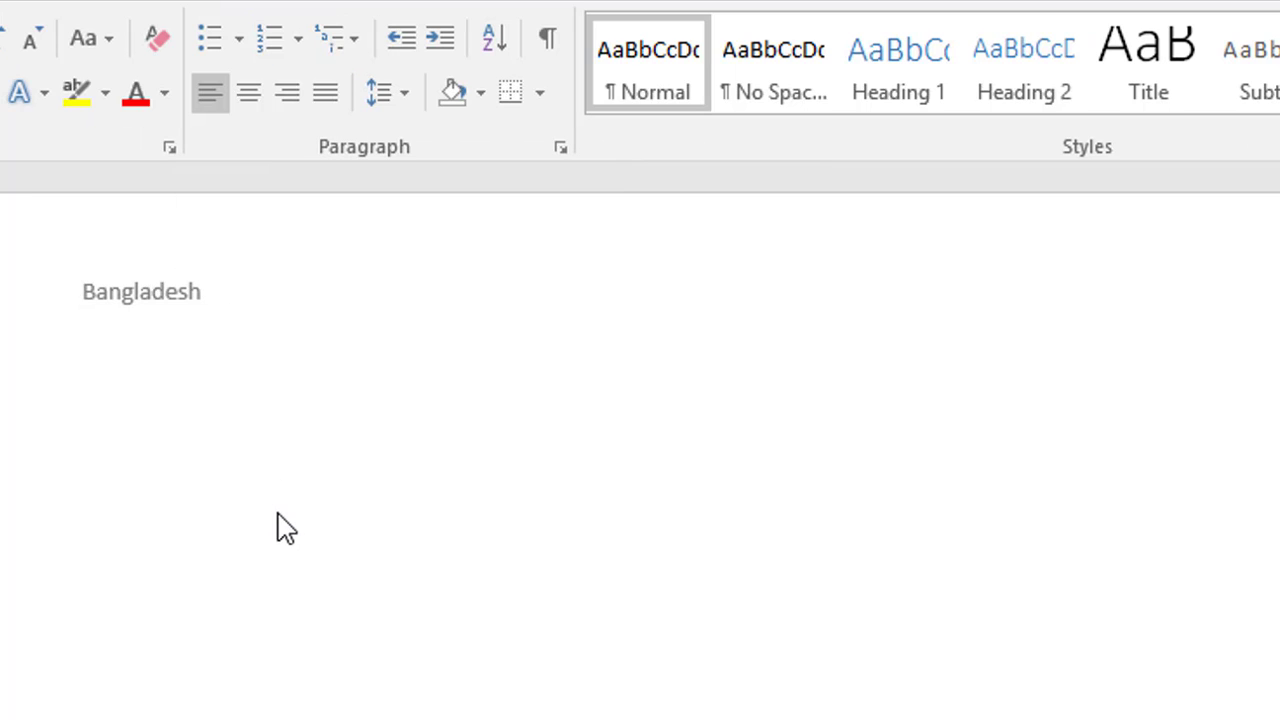
- Replace the header text on the first page with "Dhaka" and check the header on the following pages
double_click(137, 316)
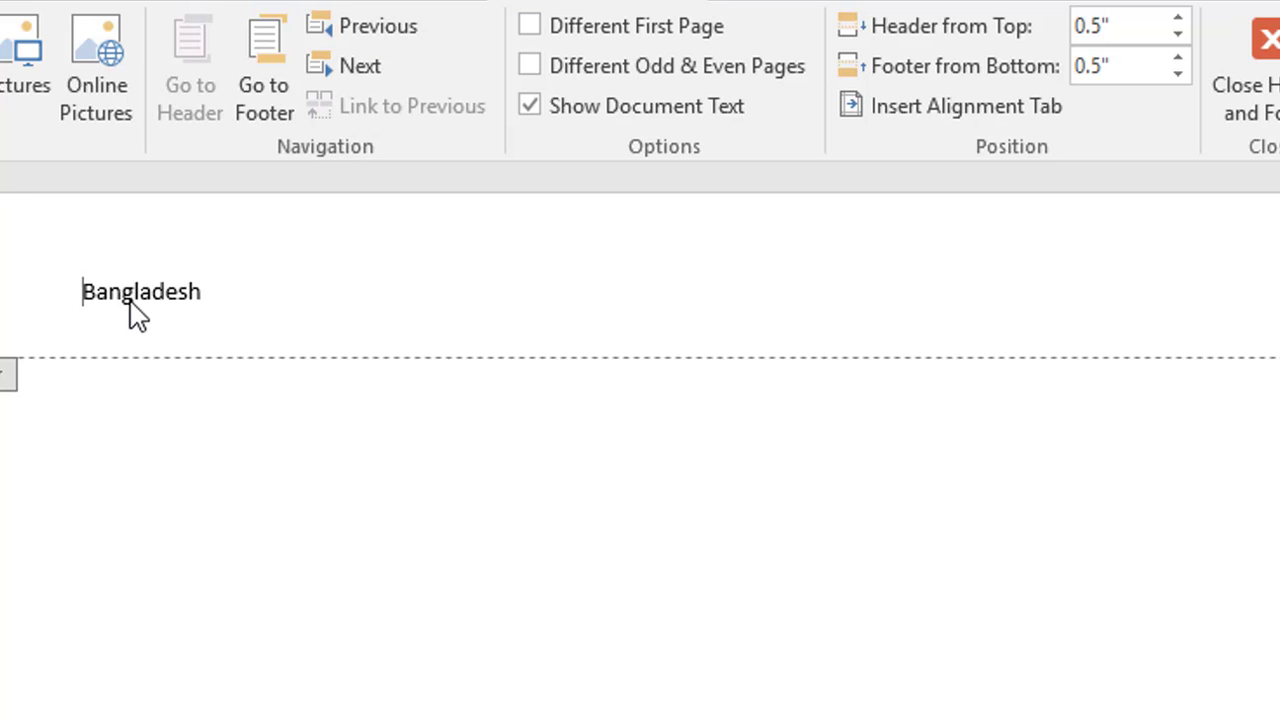
click(210, 298)
key(BackSpace)
key(BackSpace)
key(BackSpace)
key(BackSpace)
key(BackSpace)
key(BackSpace)
key(BackSpace)
key(BackSpace)
key(BackSpace)
key(BackSpace)
text(Dhaka)
scroll(481, 474, down, 3)
scroll(481, 474, down, 10)
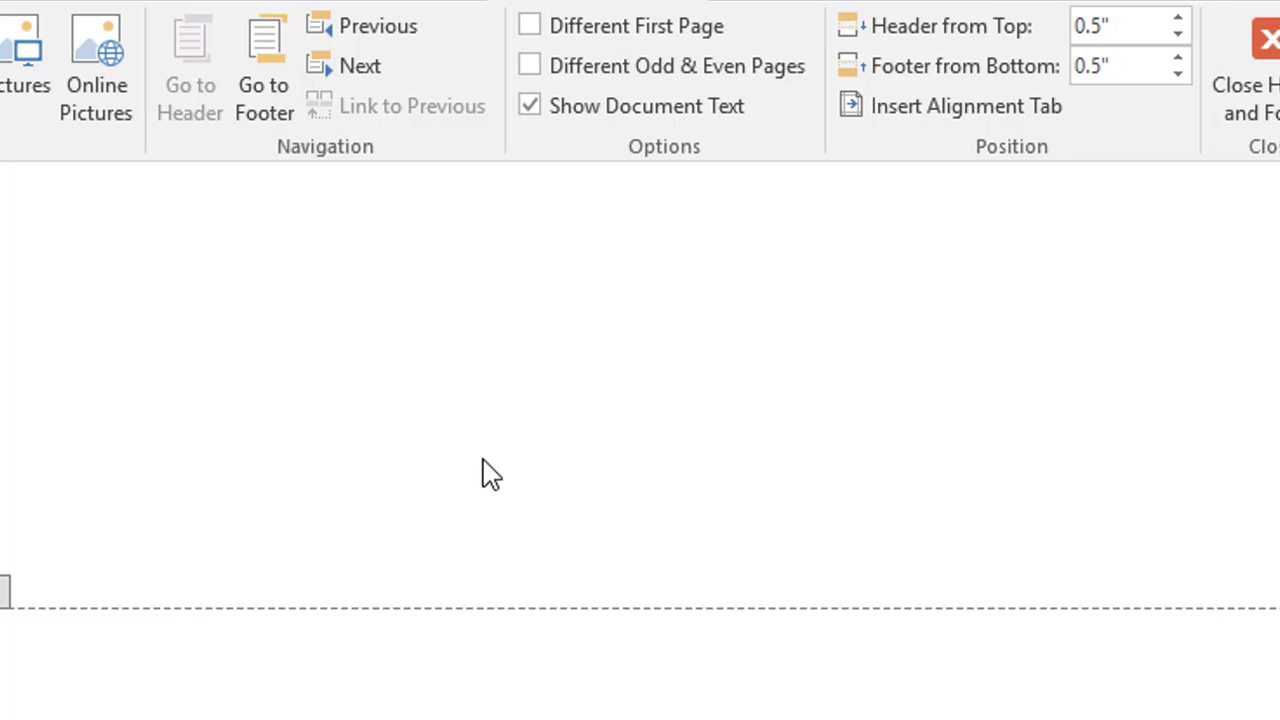
scroll(481, 474, down, 10)
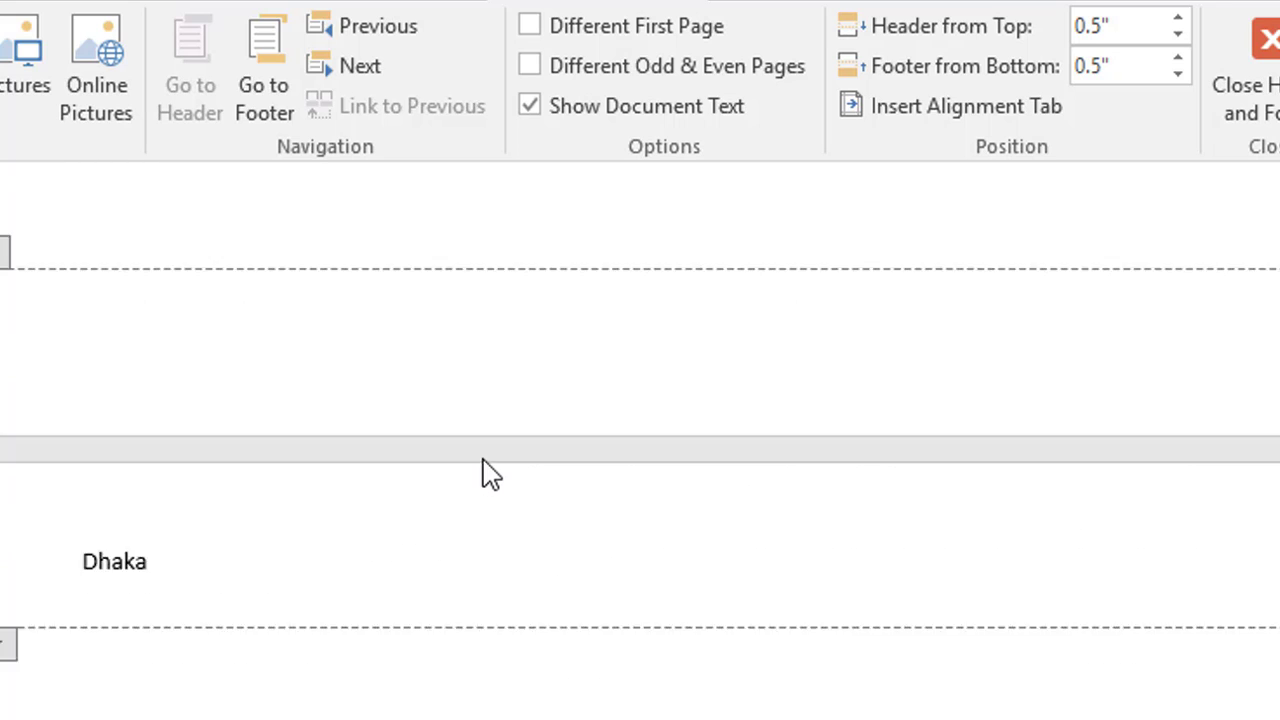
scroll(481, 474, up, 3)
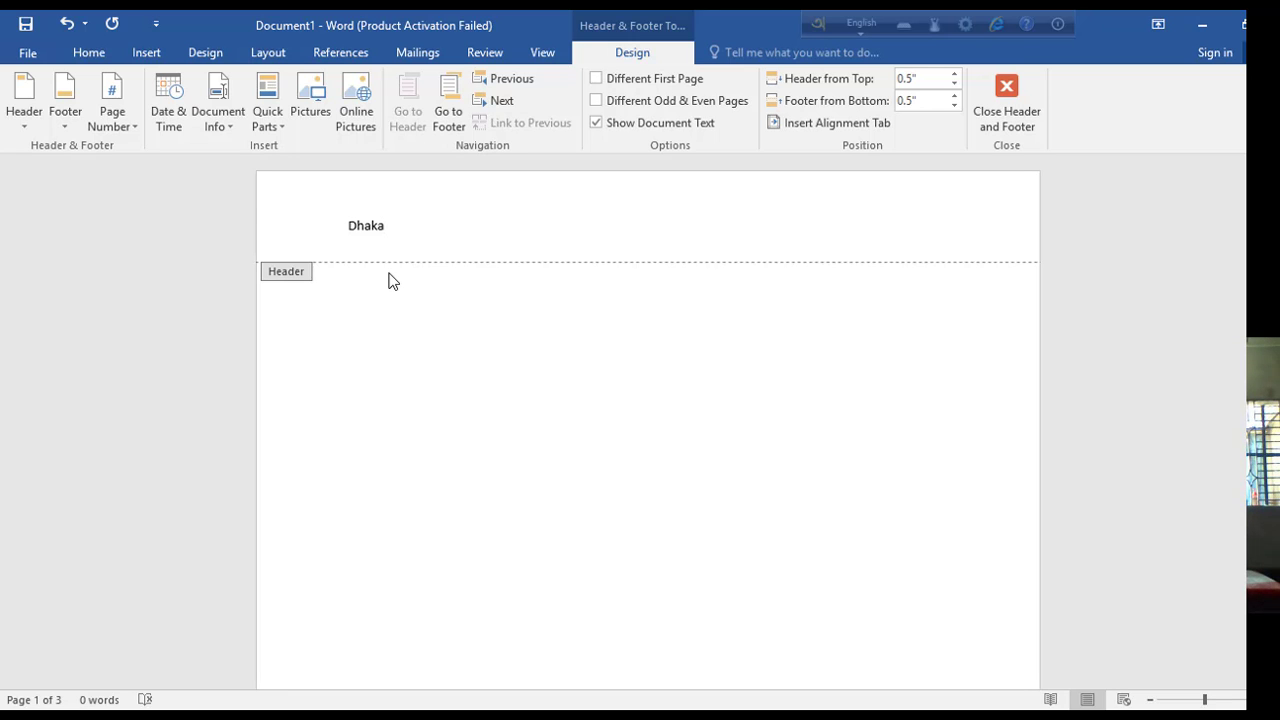
- Browse the built-in footer designs and insert the Grid footer in the document
click(158, 53)
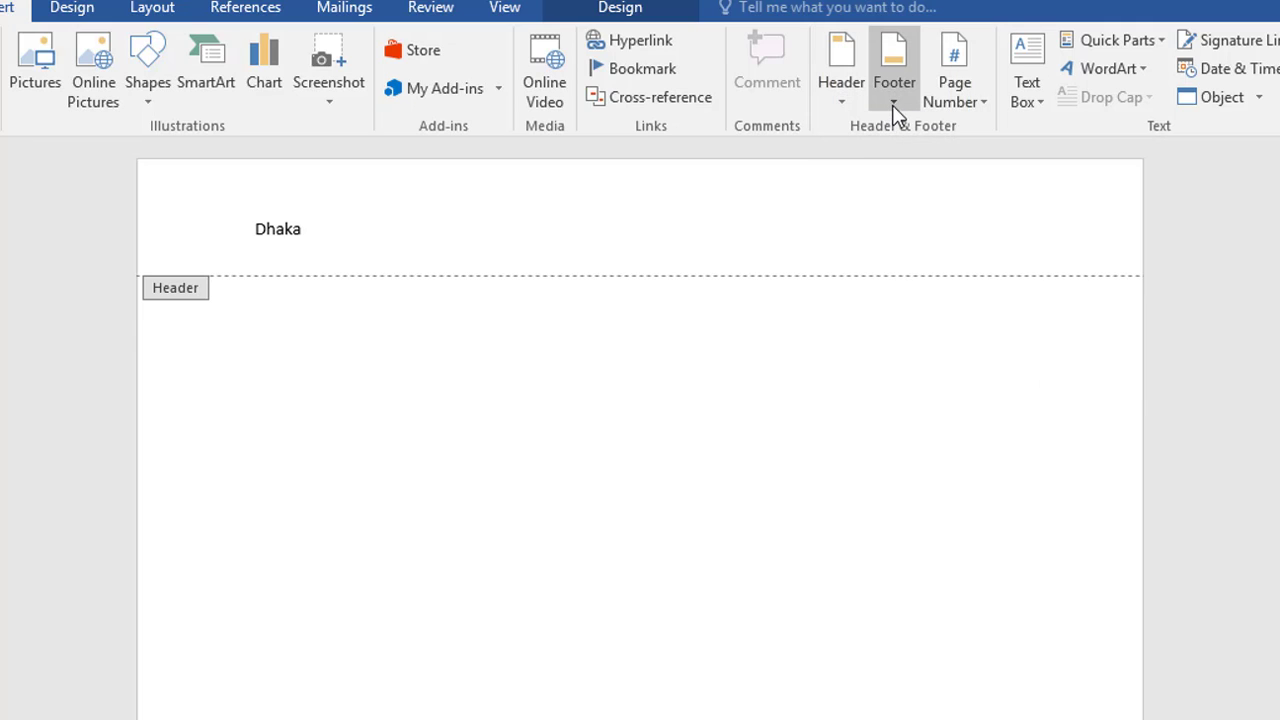
click(895, 108)
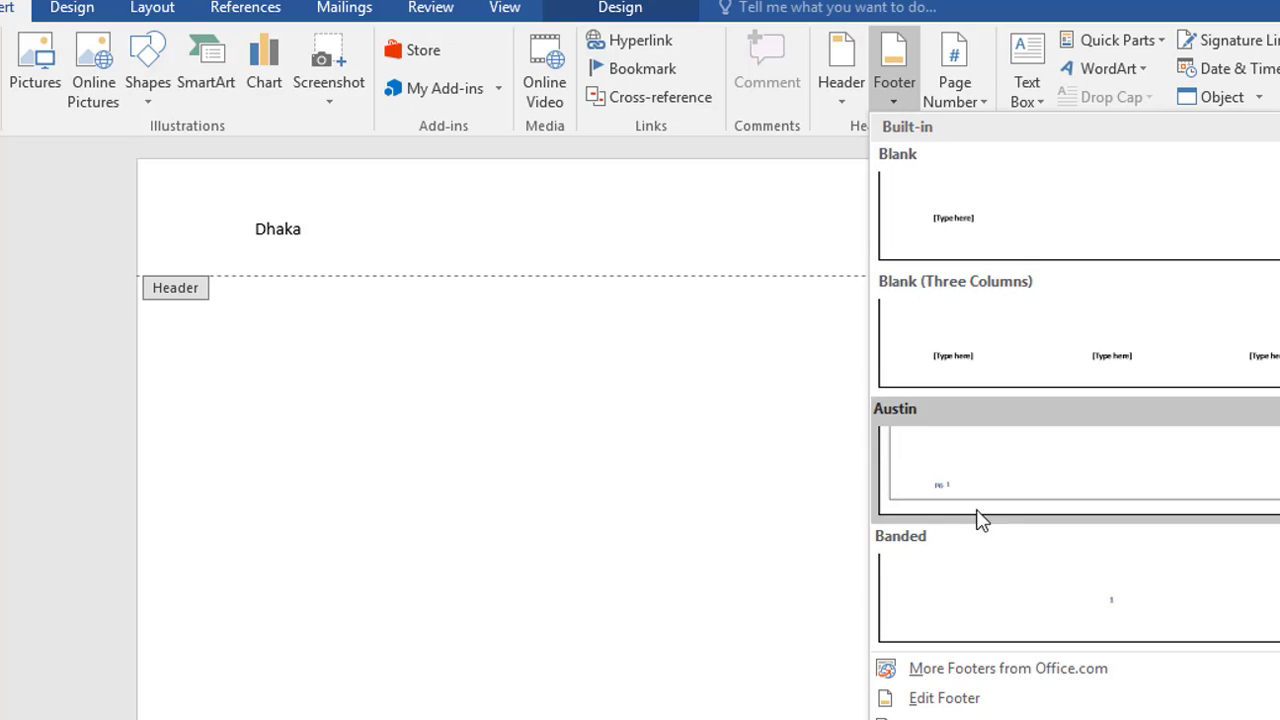
scroll(1029, 529, down, 6)
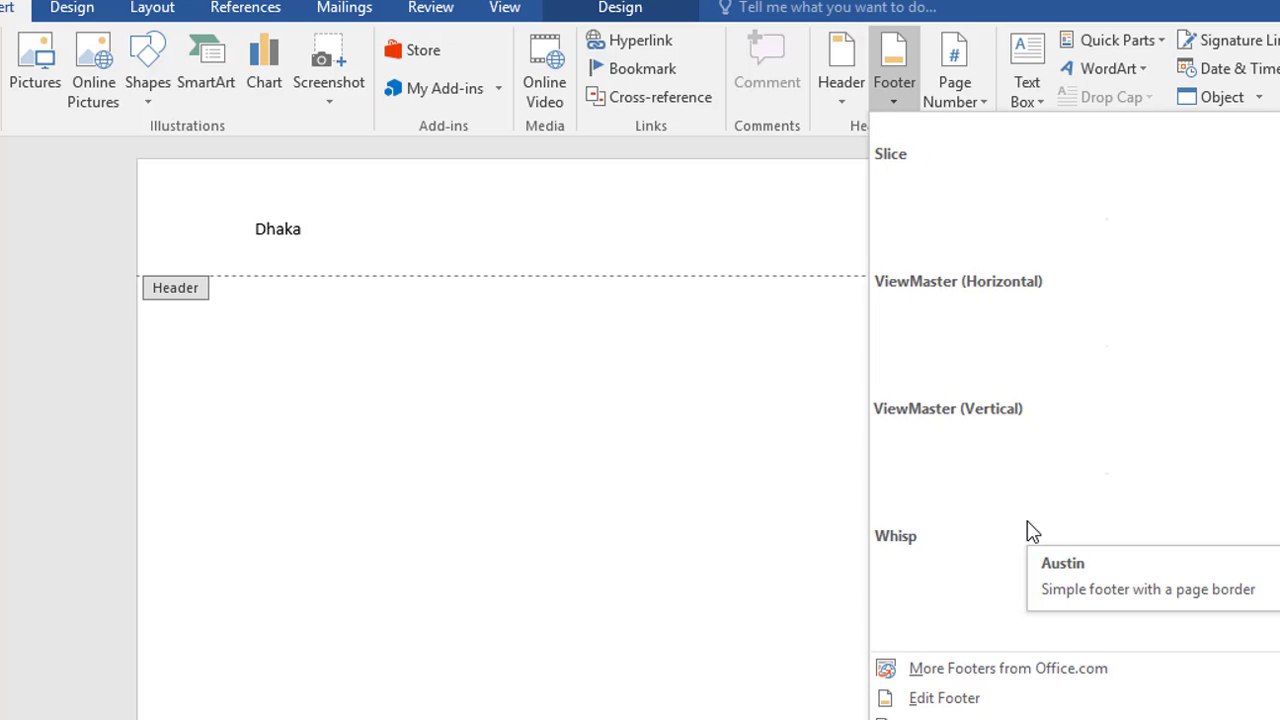
scroll(1033, 531, up, 6)
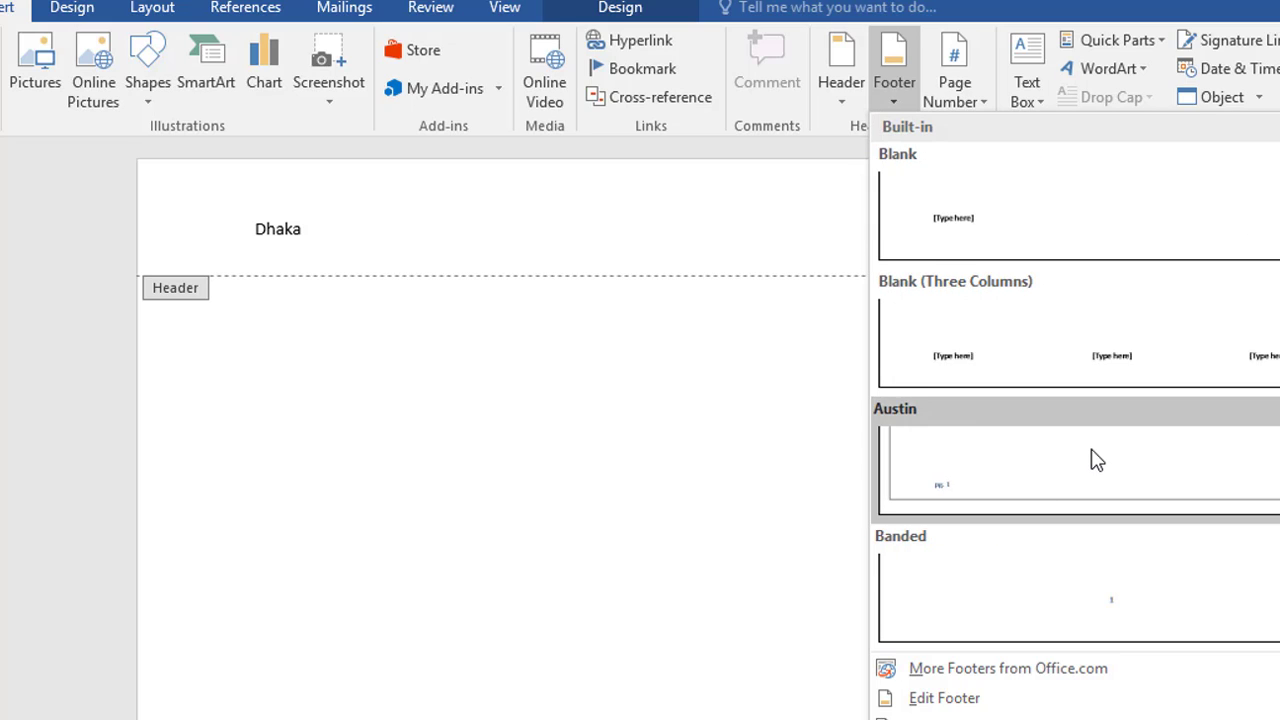
scroll(1090, 463, down, 2)
scroll(1090, 463, up, 3)
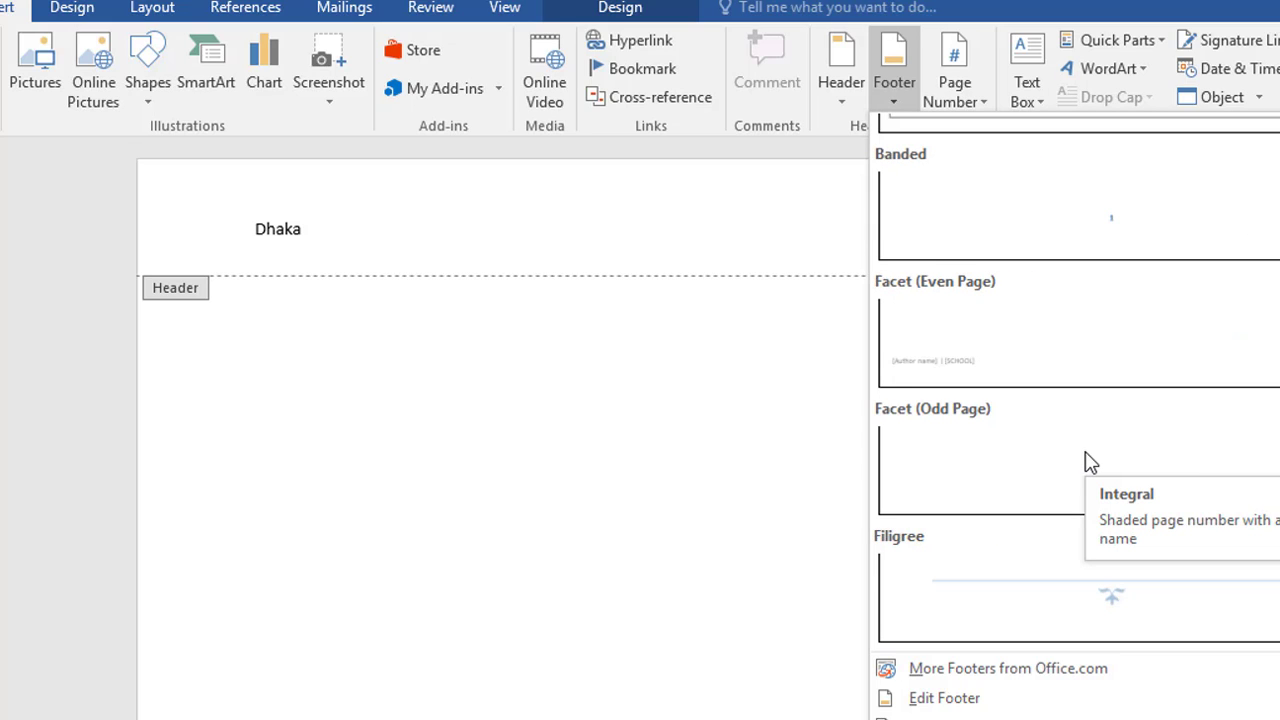
scroll(1090, 463, down, 3)
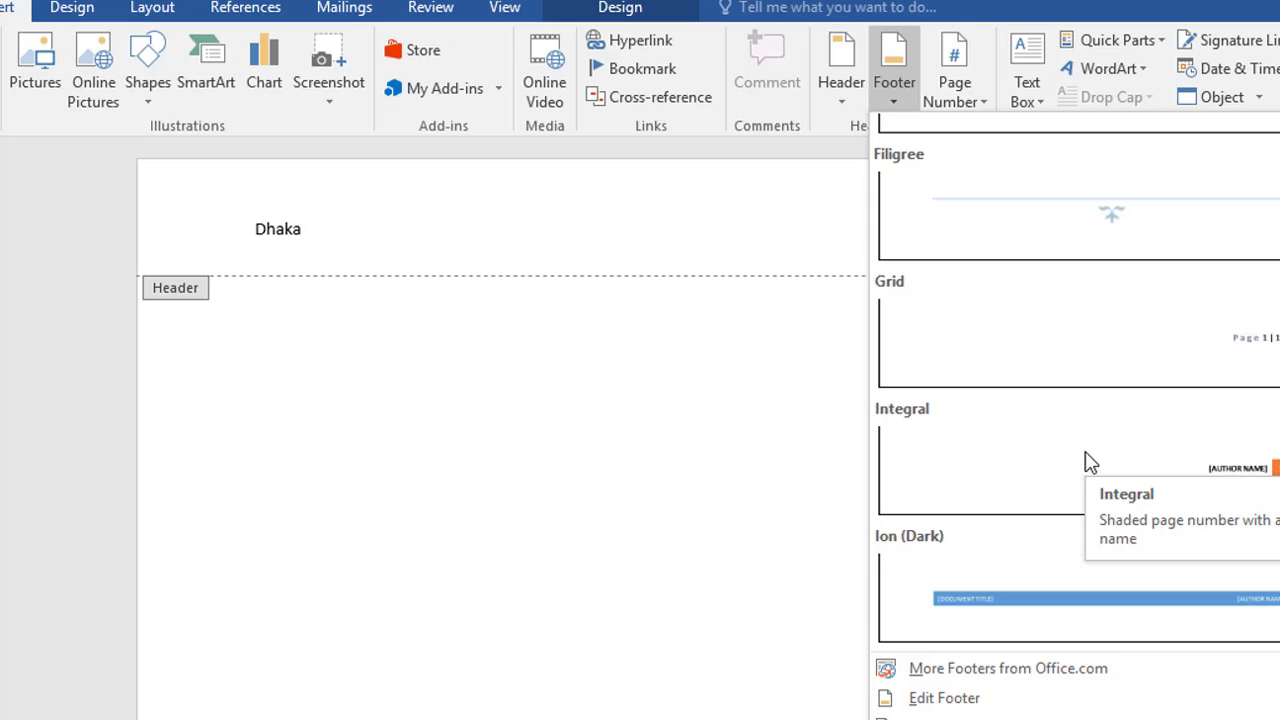
click(1120, 382)
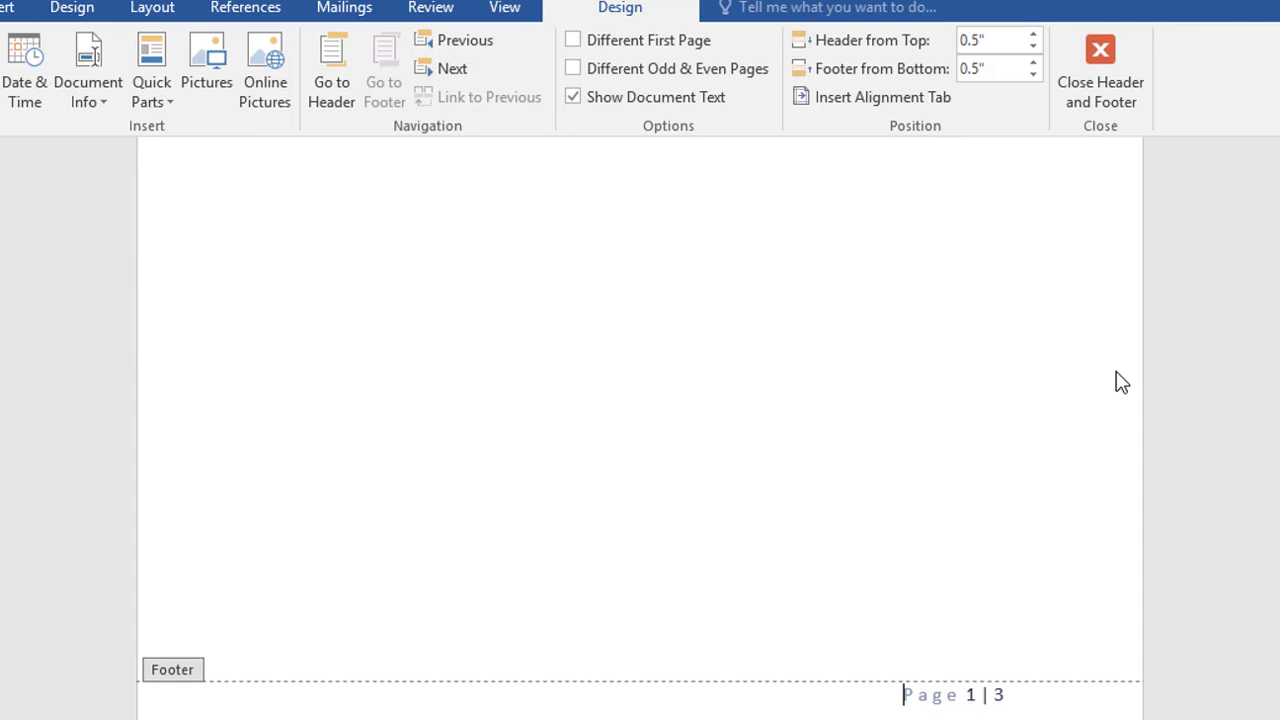
- Replace the whole page-number text in the footer with "VirtualMedia121" and check the footer on the following pages
scroll(866, 665, down, 1)
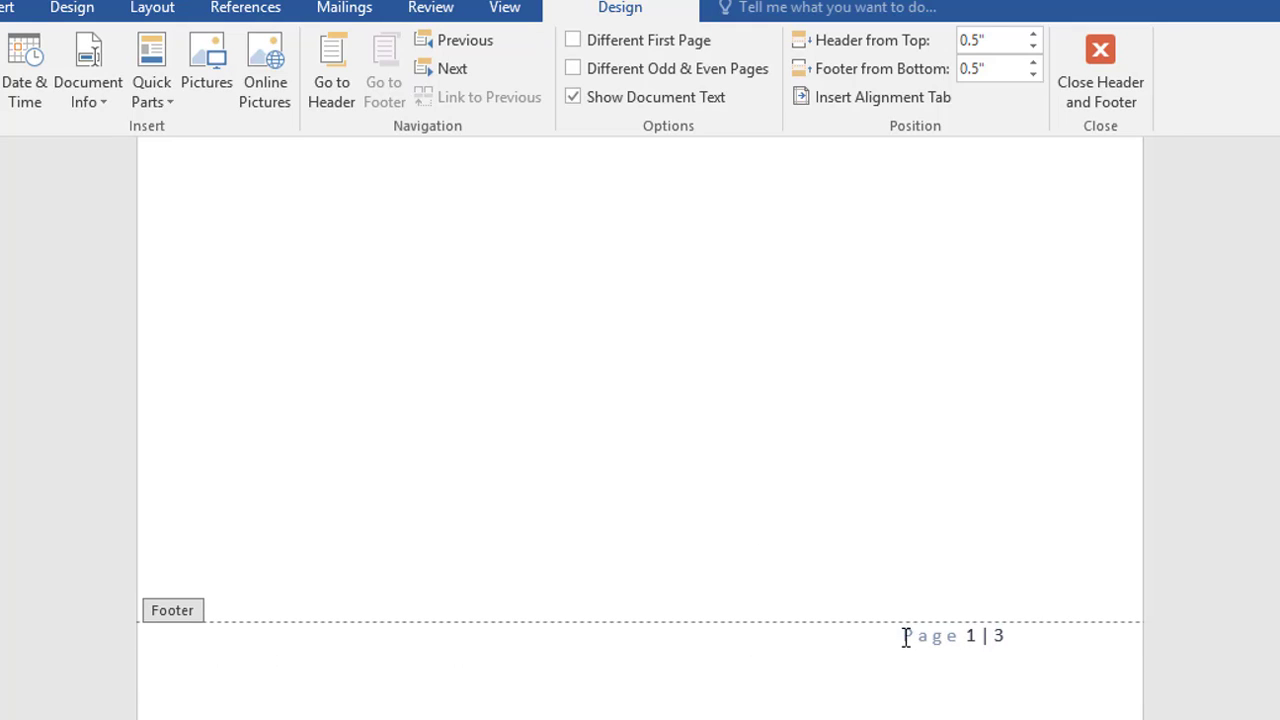
drag(905, 638, 1010, 658)
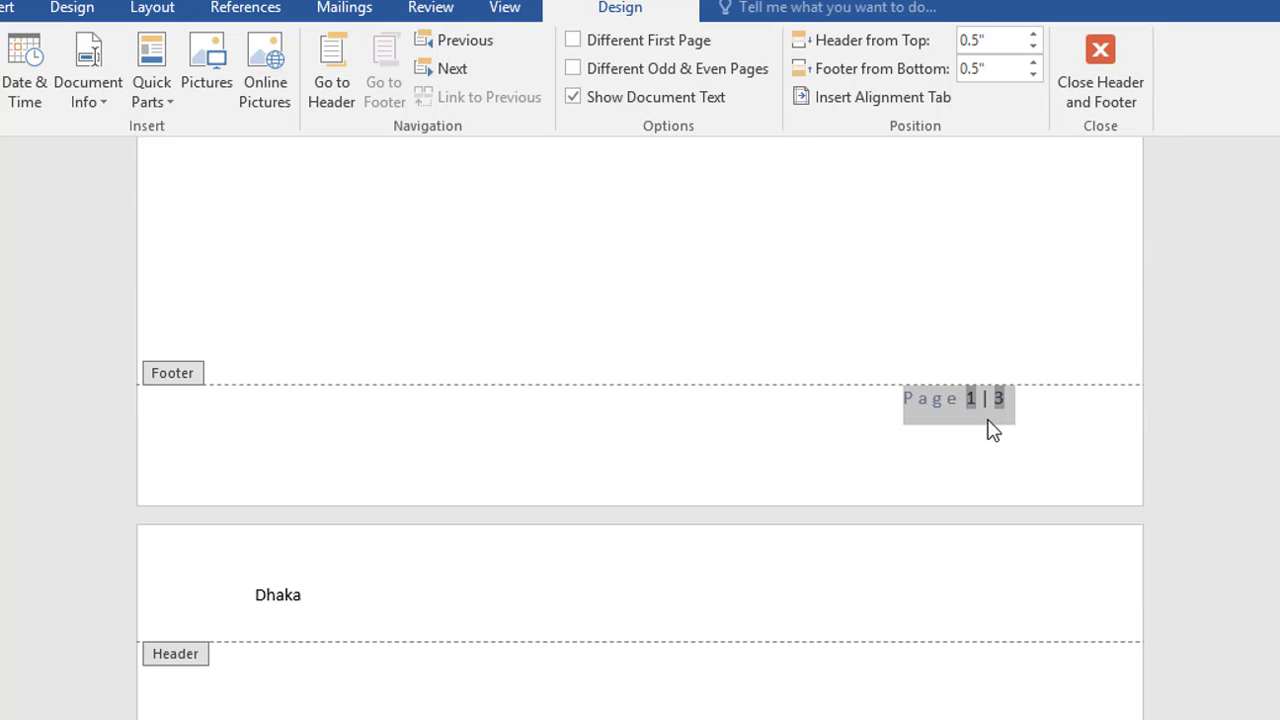
text(Crea)
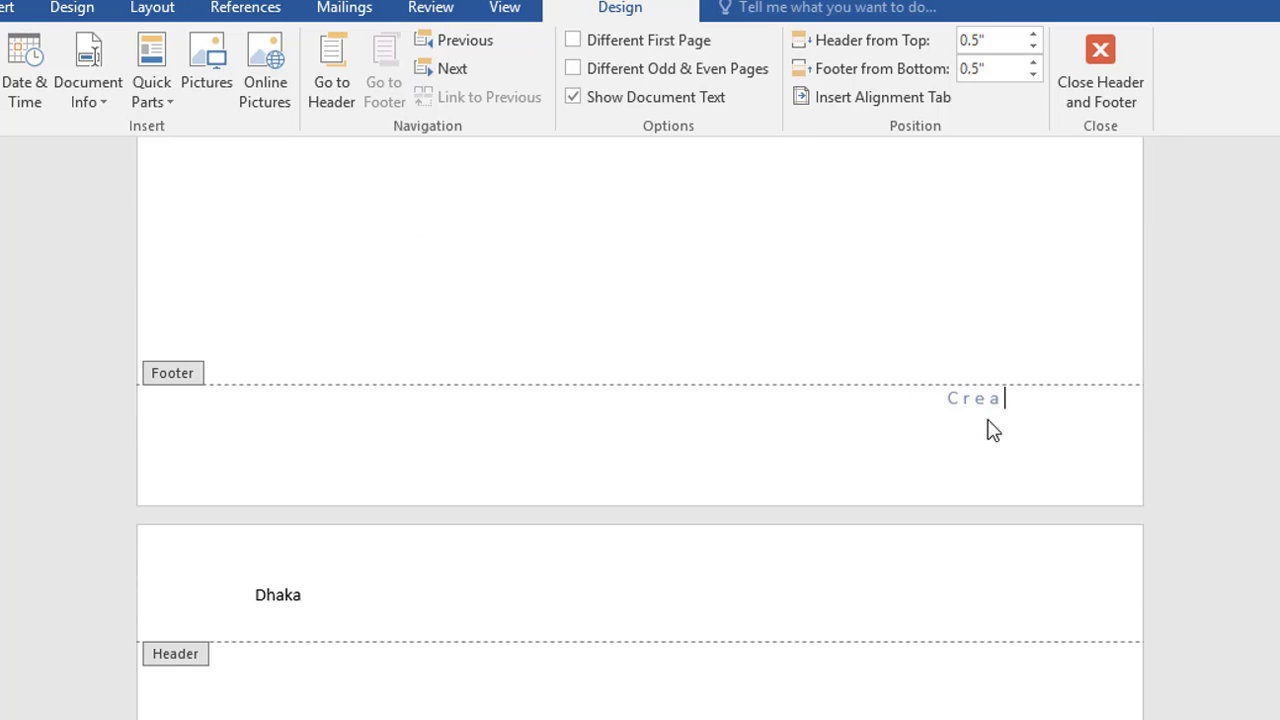
text(tor)
key(BackSpace)
key(BackSpace)
key(BackSpace)
key(BackSpace)
key(BackSpace)
key(BackSpace)
text(VirtualMedia121)
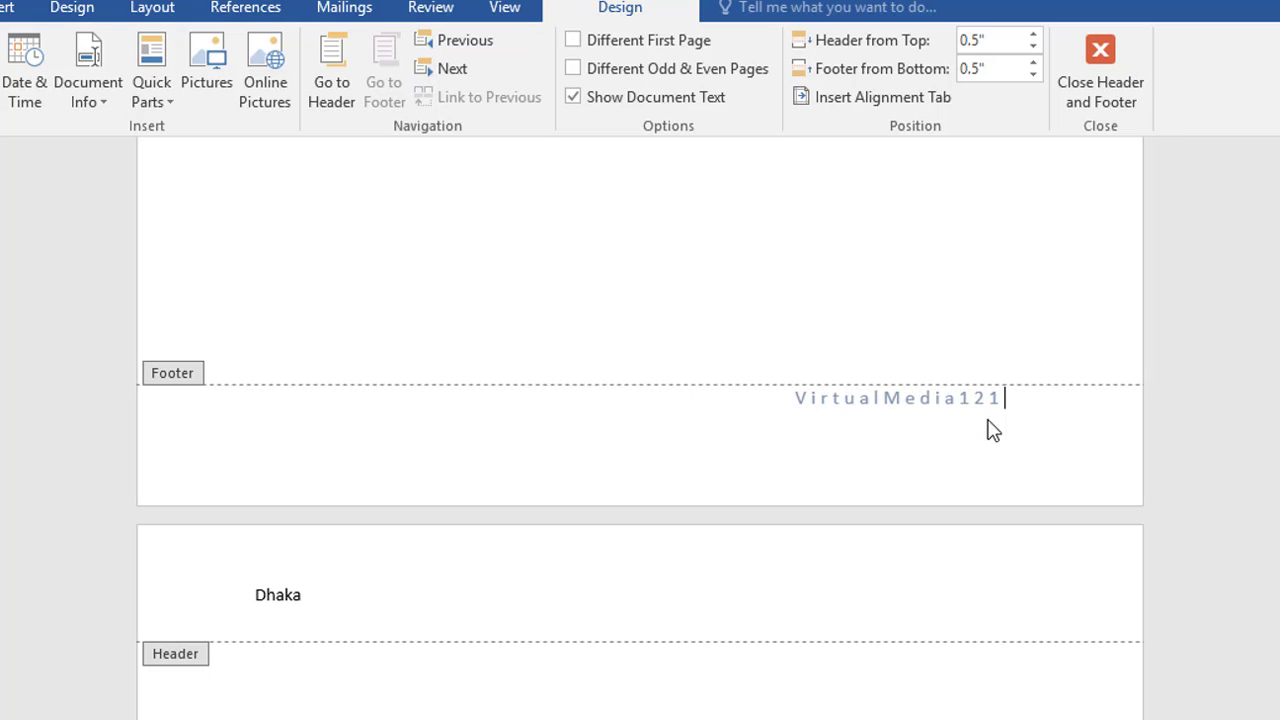
scroll(969, 457, down, 6)
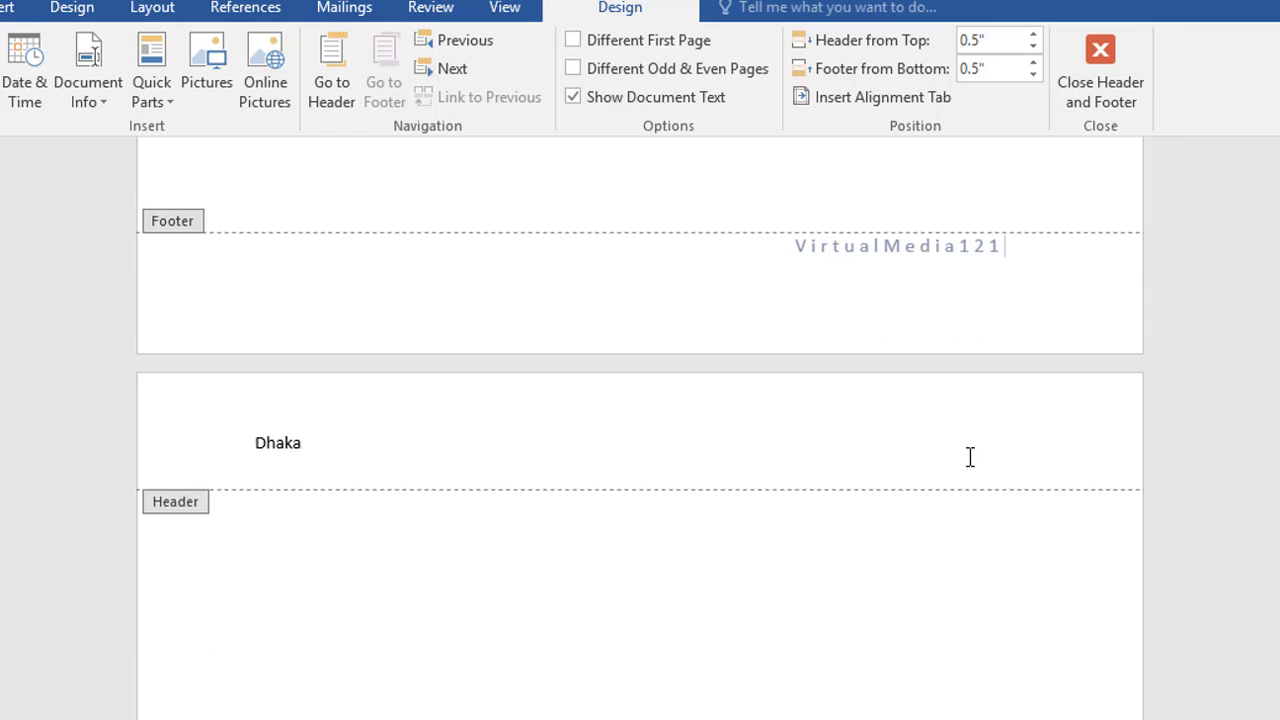
scroll(969, 461, down, 3)
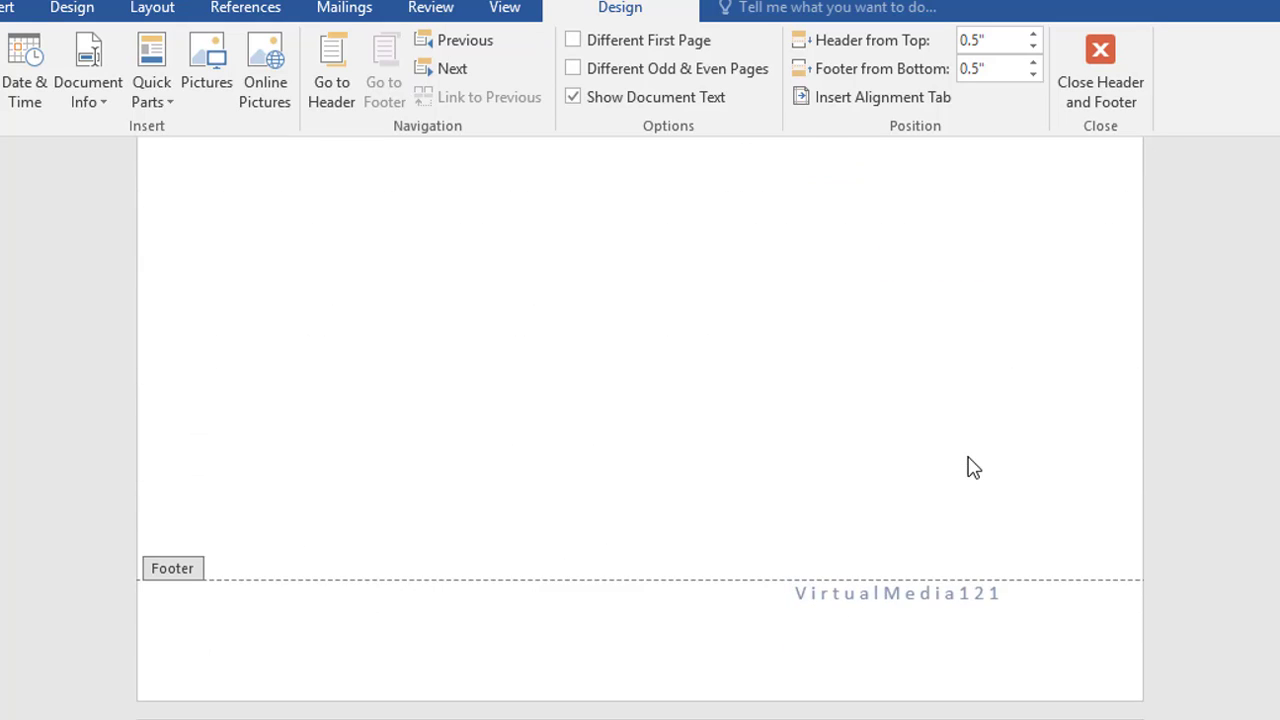
scroll(969, 461, up, 3)
scroll(973, 467, down, 5)
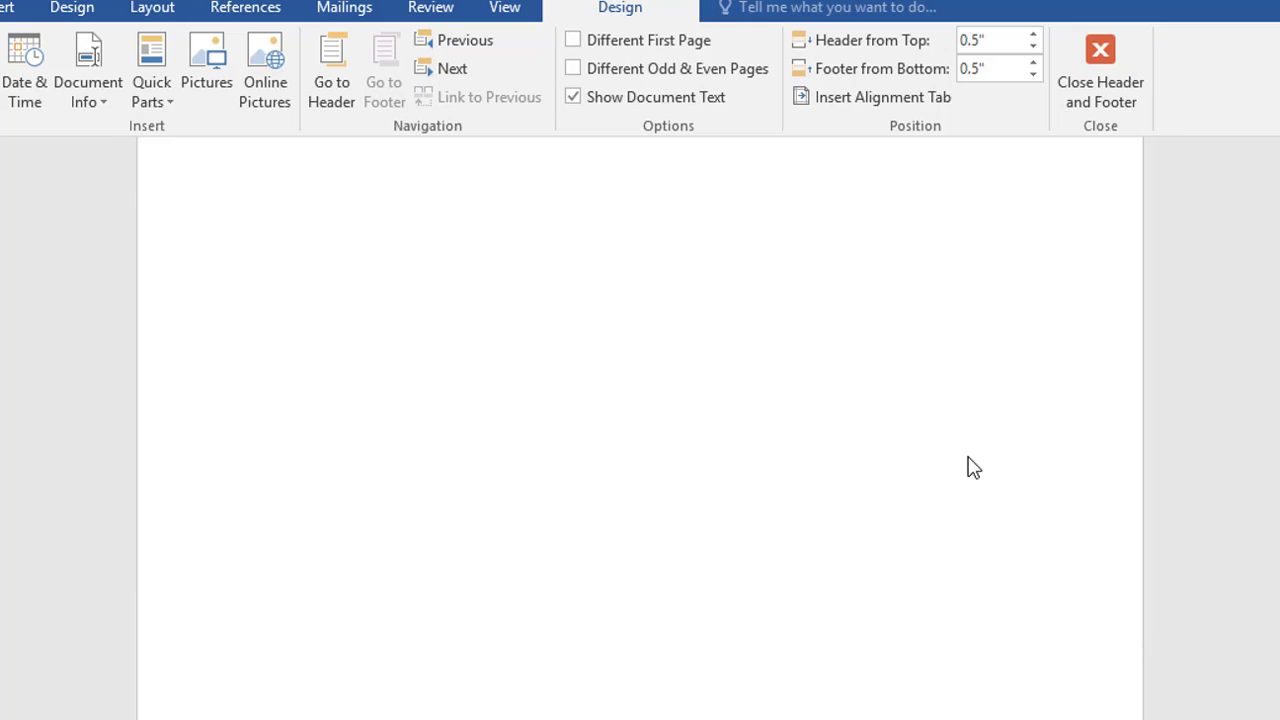
- Check the "VirtualMedia121" footer on the earlier pages and select its text
scroll(969, 457, up, 4)
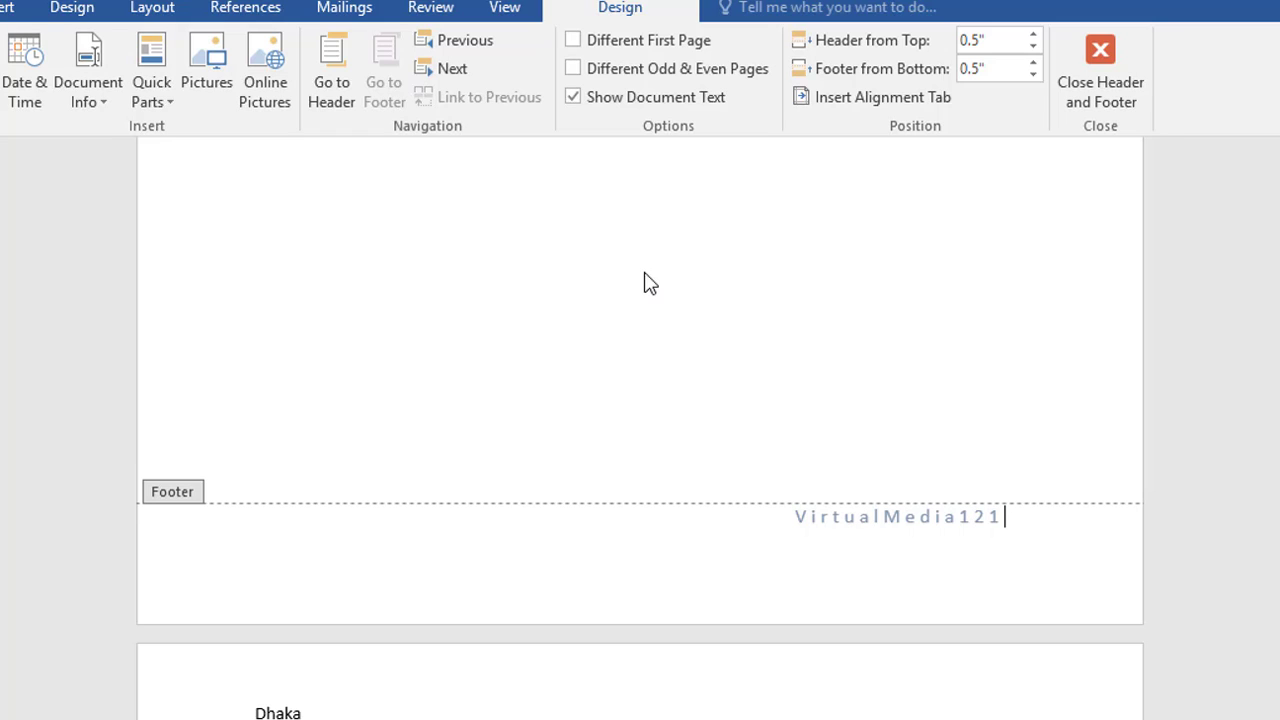
scroll(645, 284, up, 3)
scroll(740, 610, down, 1)
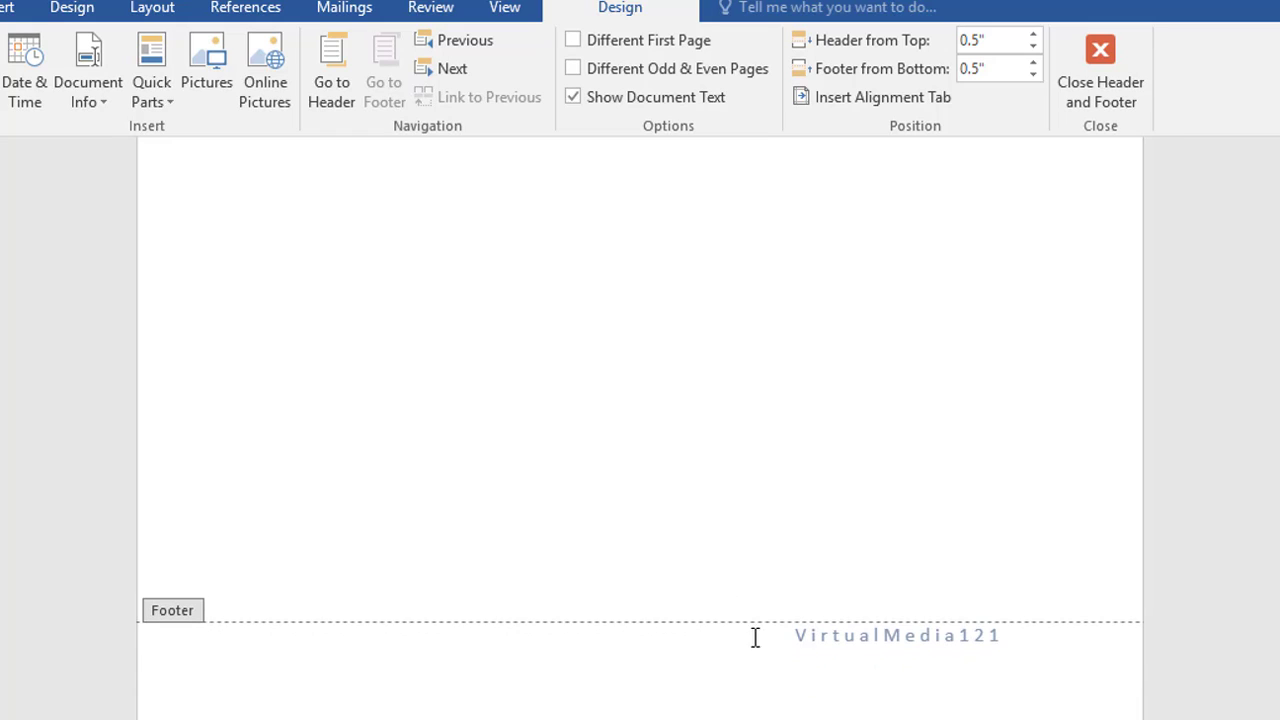
double_click(860, 646)
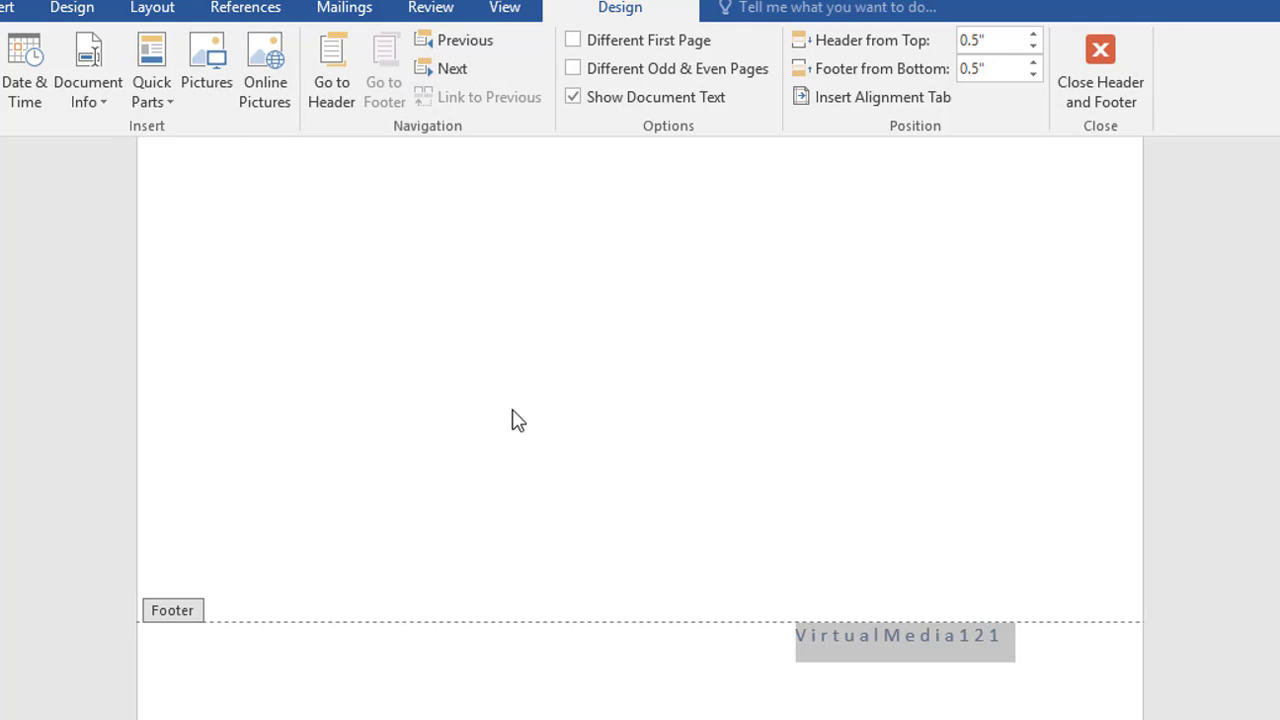
scroll(500, 405, up, 1)
scroll(500, 405, up, 2)
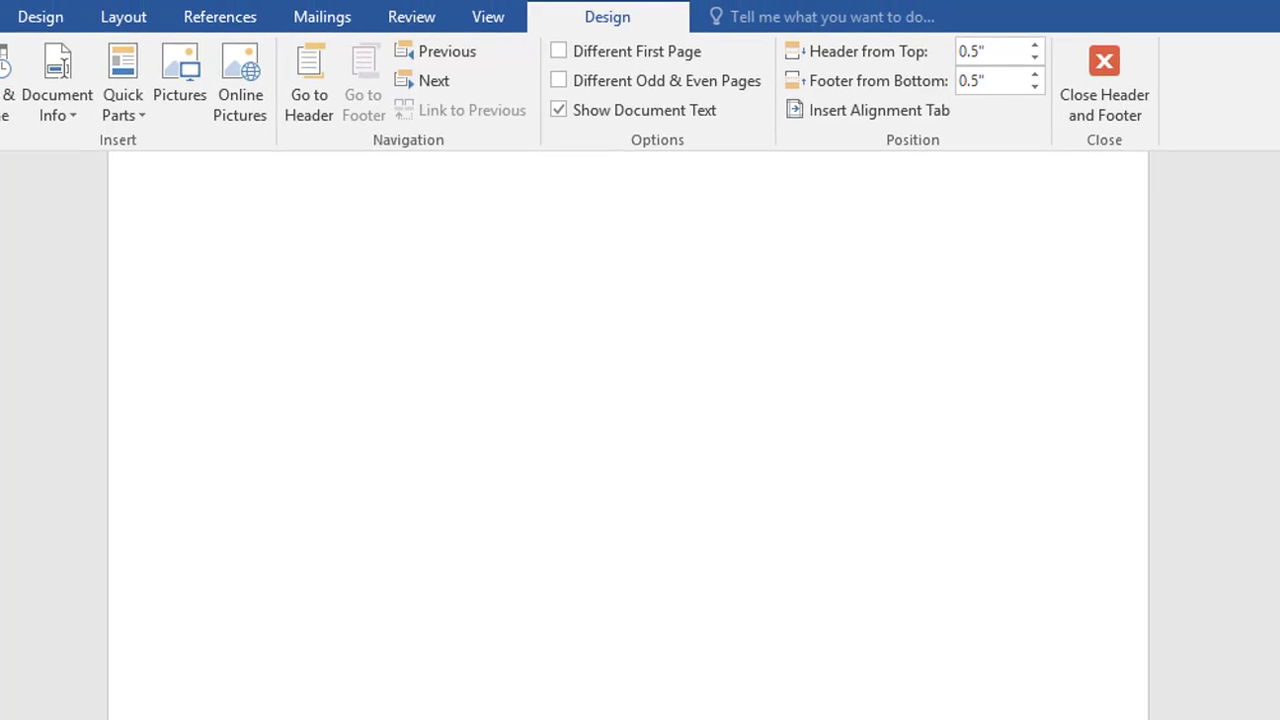
- Browse the page number positions, insert the Plain Number 3 design at the bottom of the page, and check the numbering across the pages
click(5, 8)
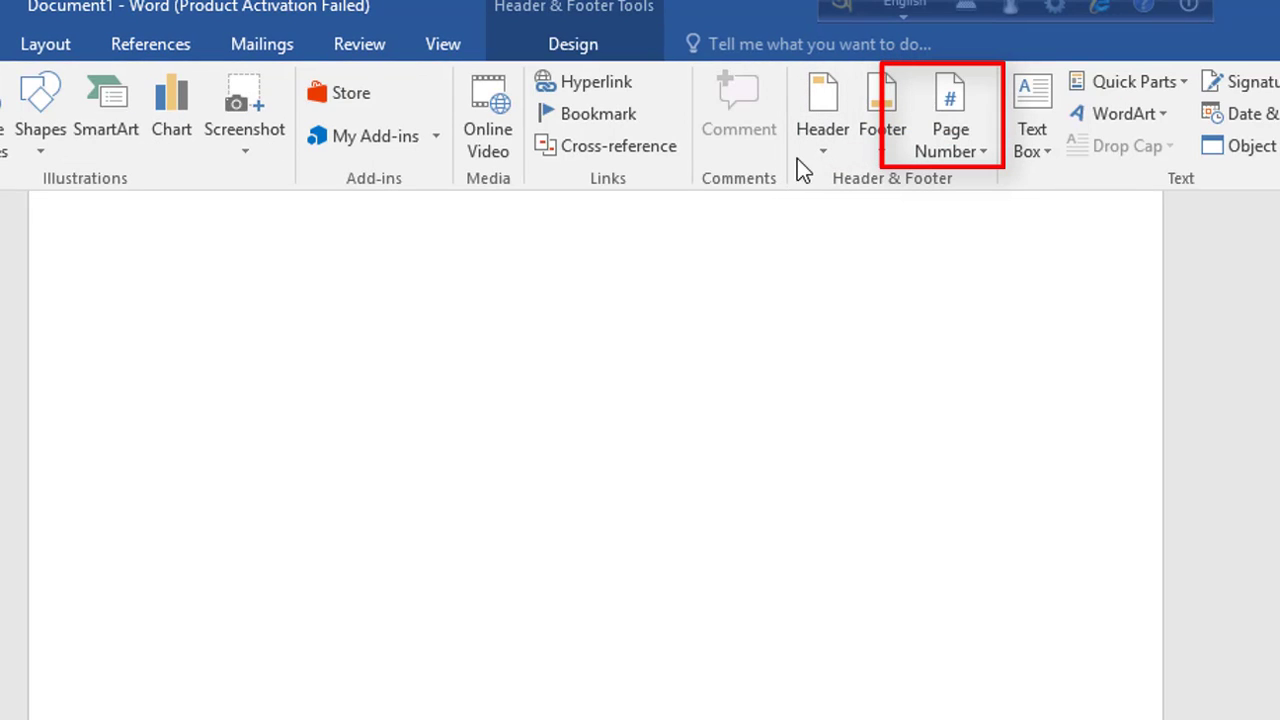
click(986, 147)
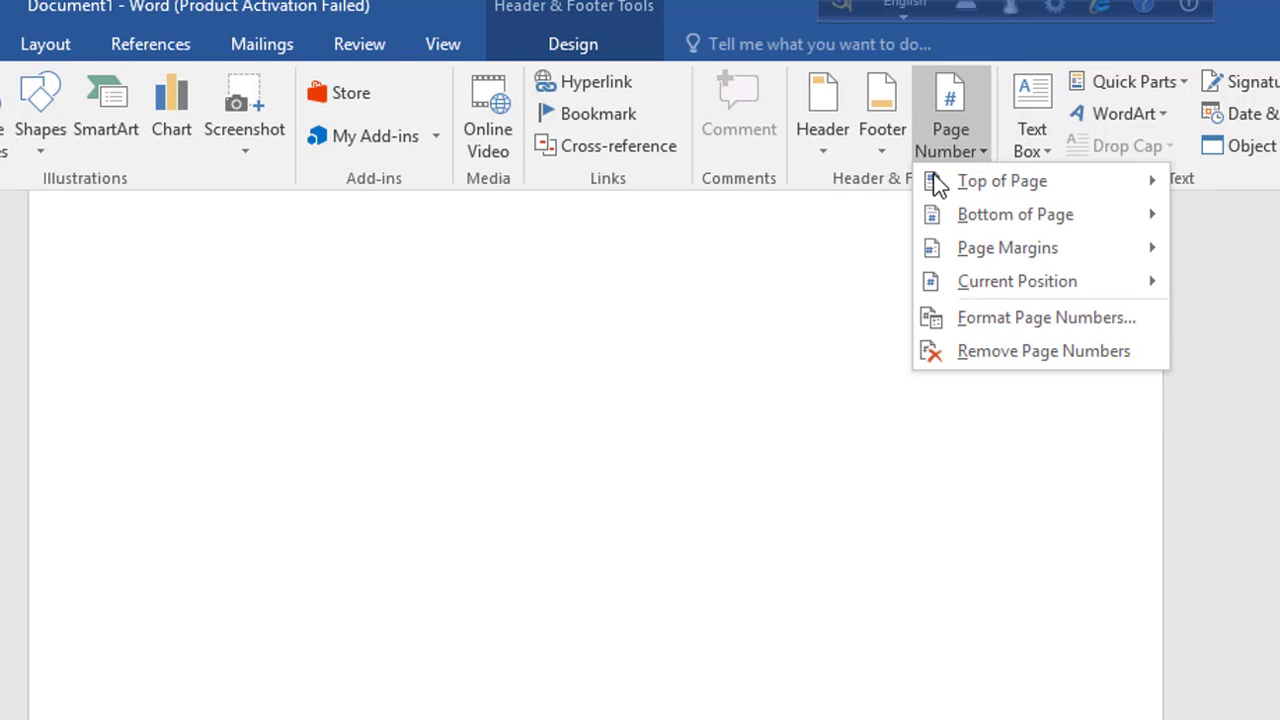
mouse_move(930, 187)
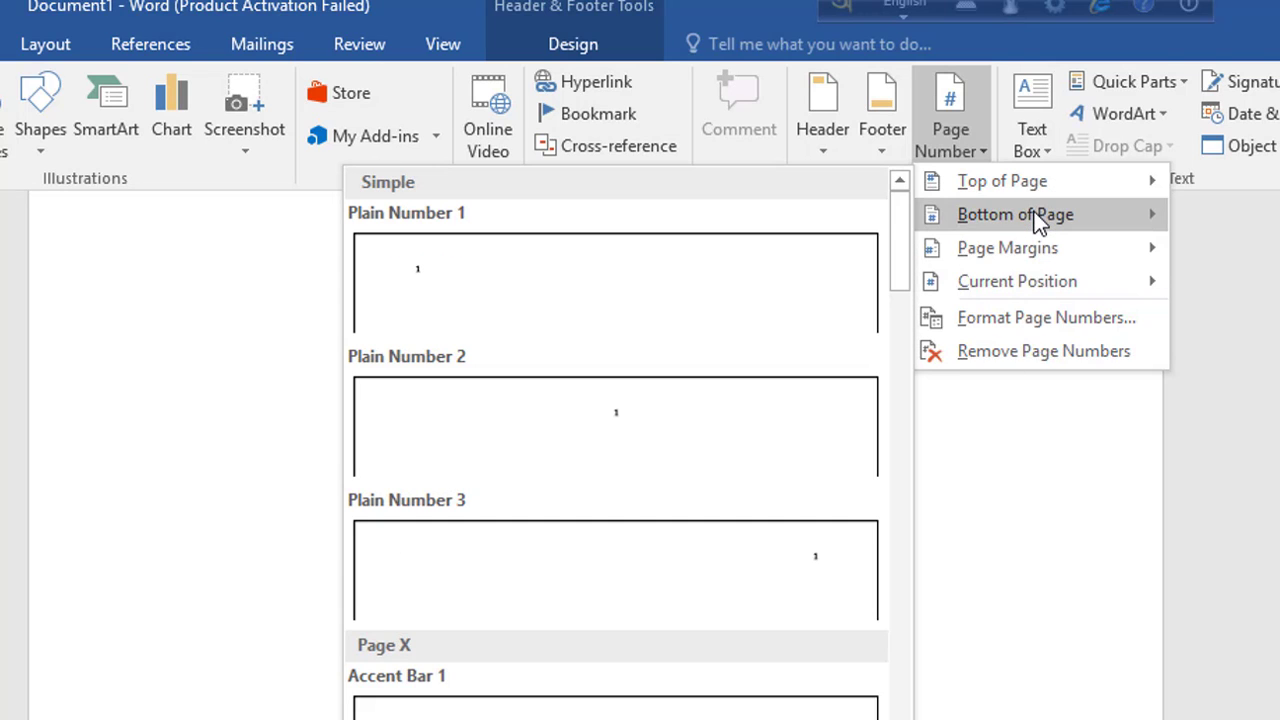
mouse_move(1038, 222)
mouse_move(1038, 252)
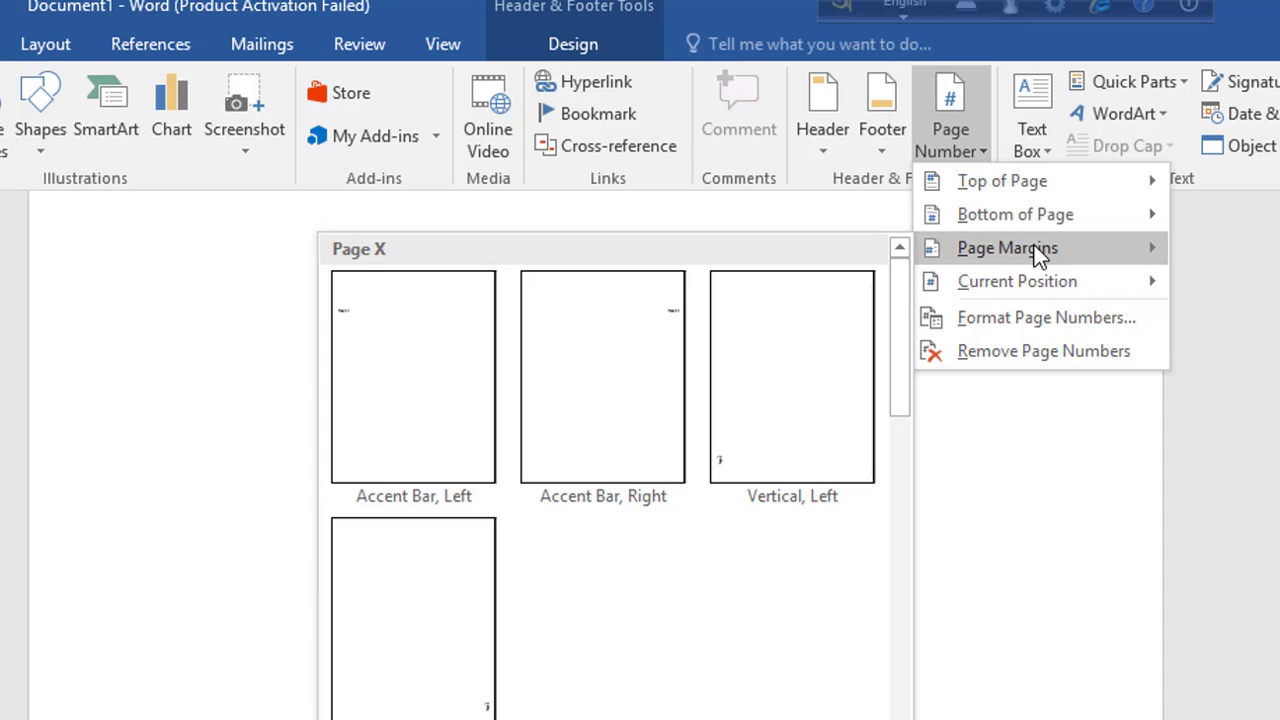
mouse_move(1037, 288)
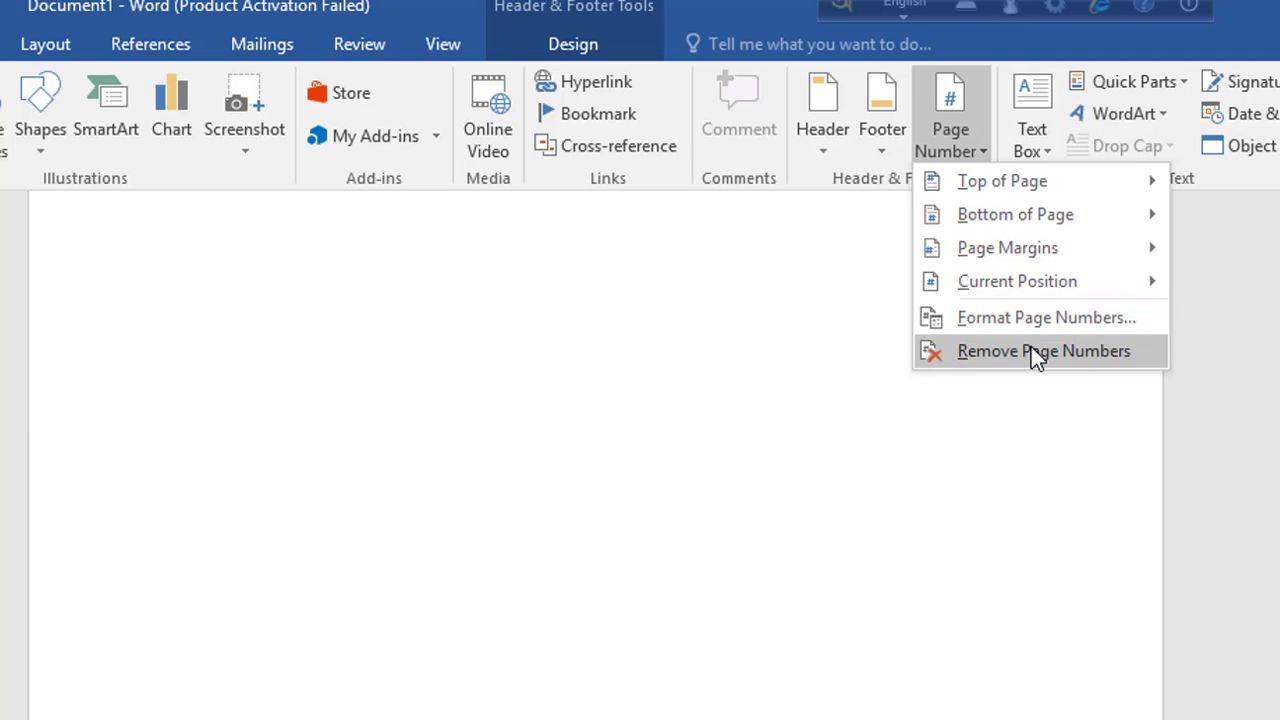
mouse_move(1027, 188)
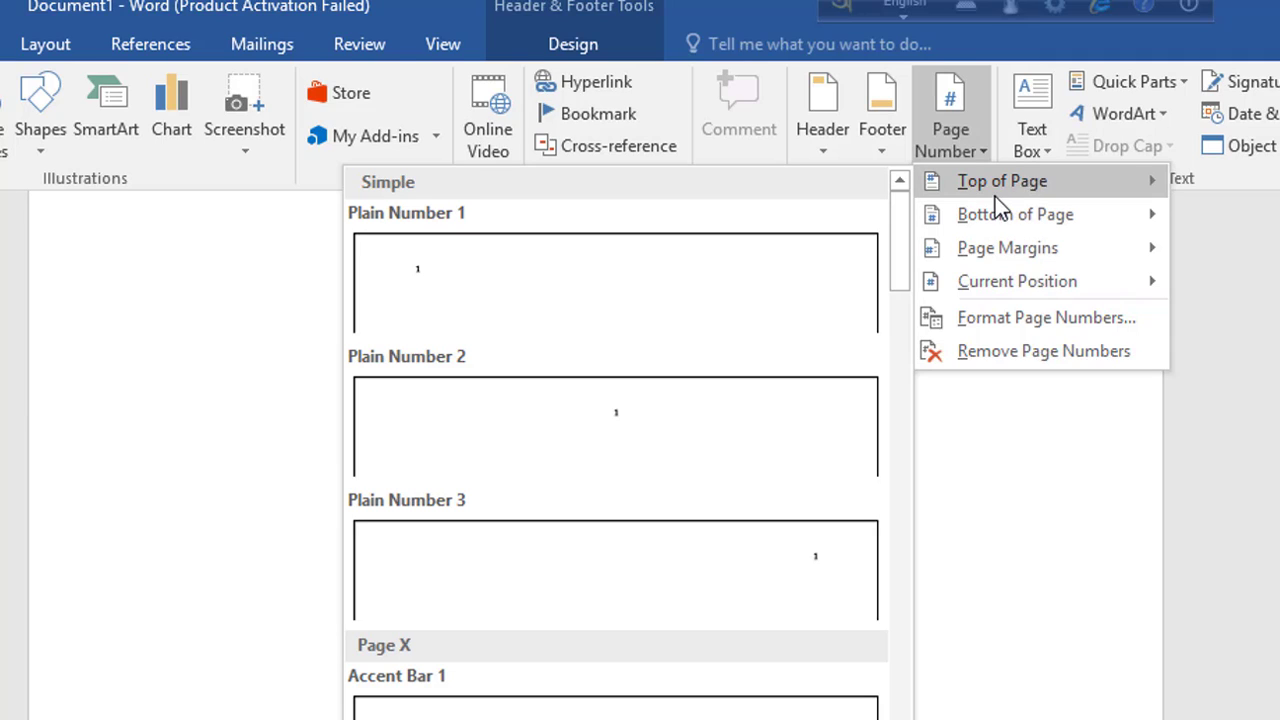
mouse_move(977, 212)
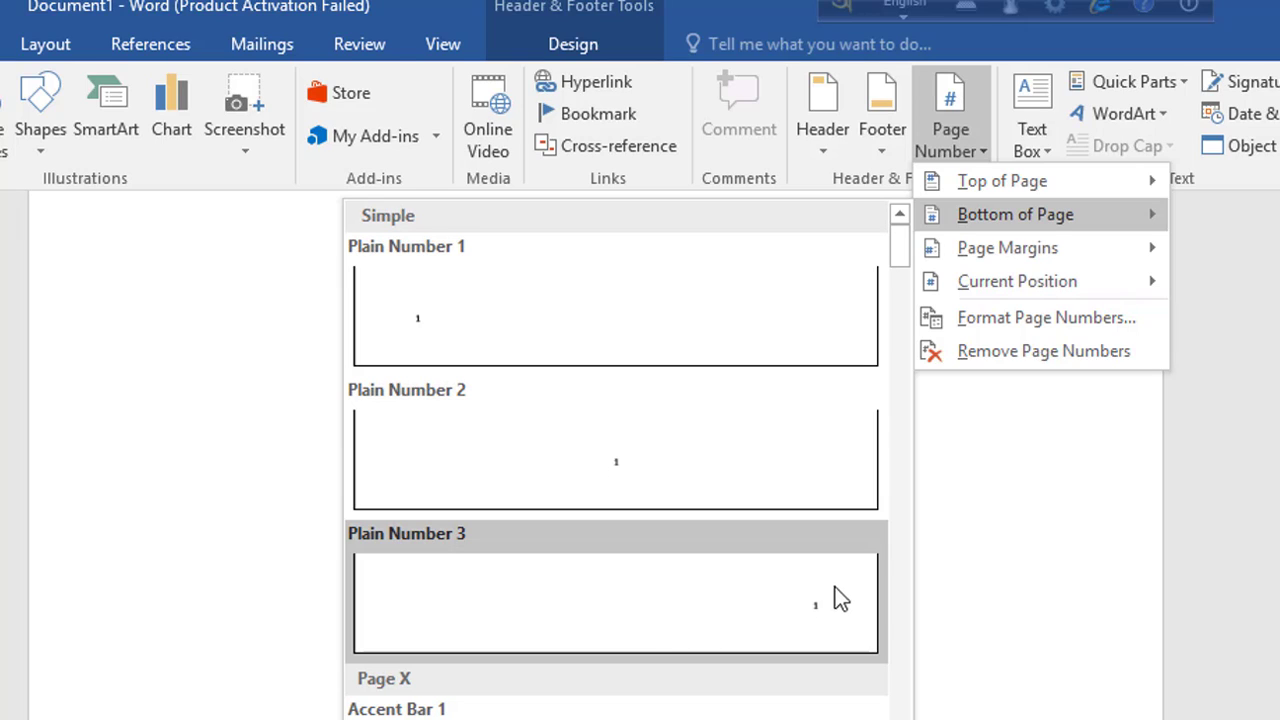
click(829, 621)
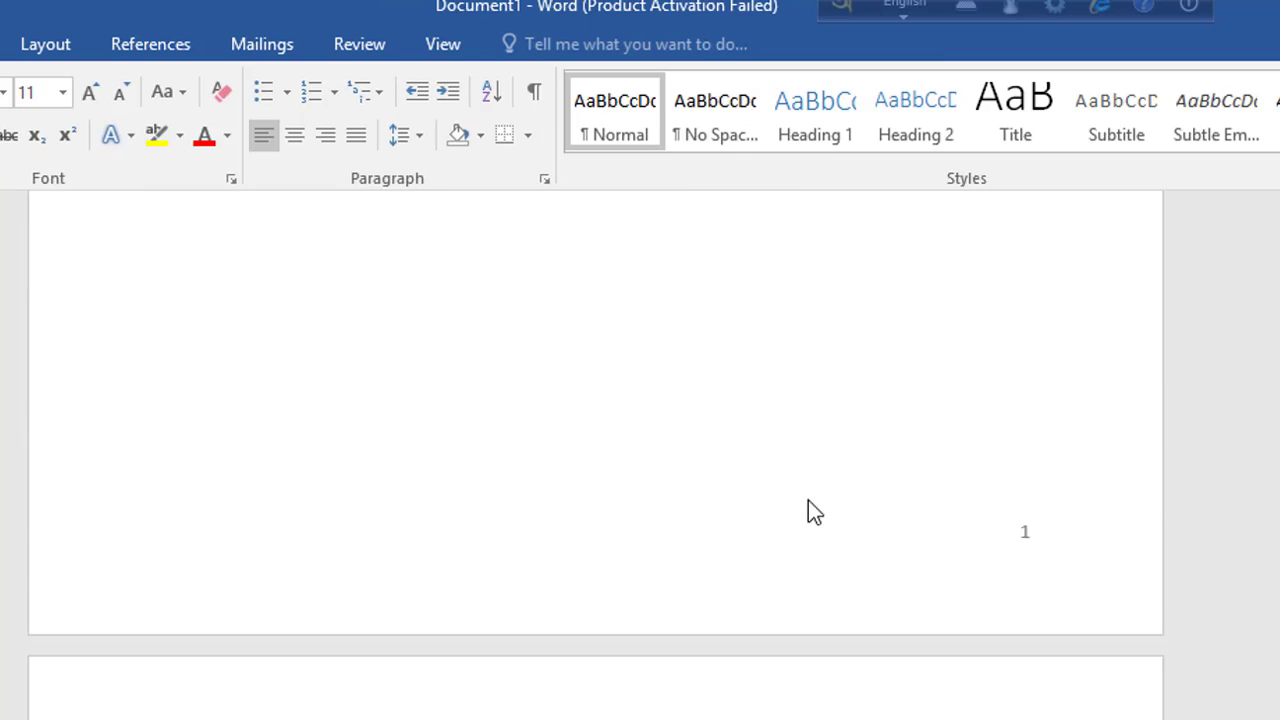
scroll(808, 500, down, 5)
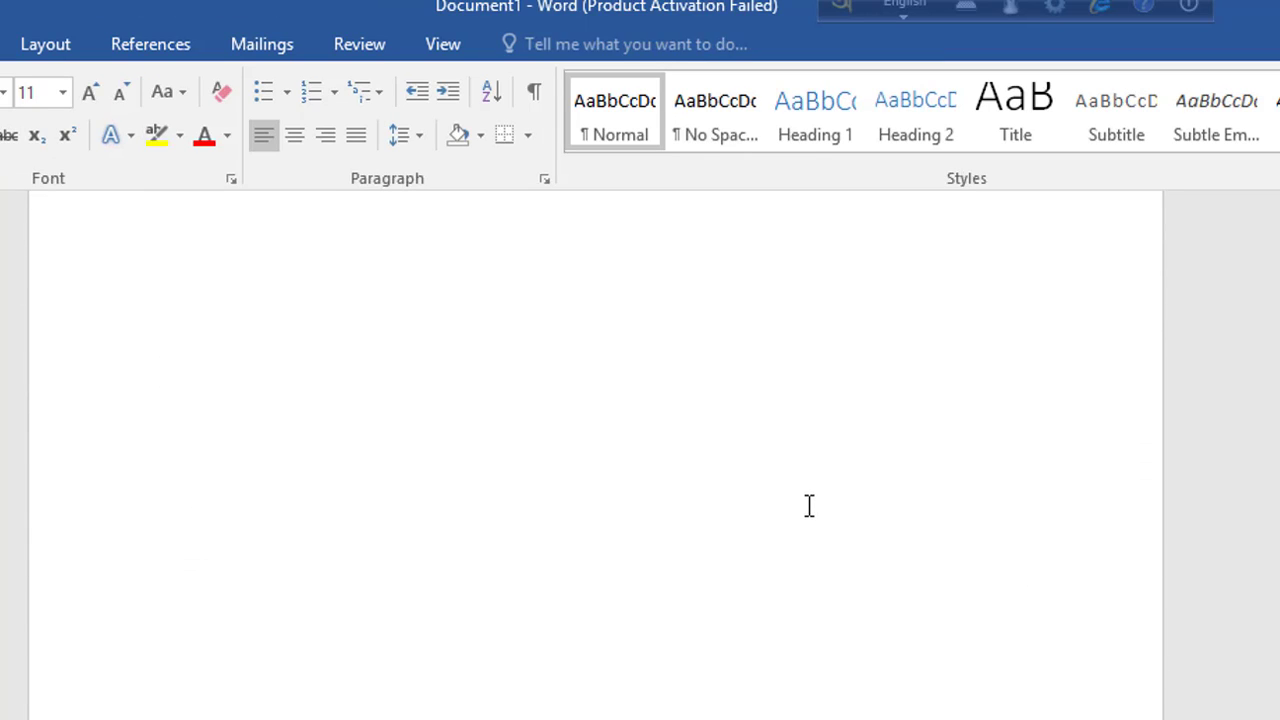
scroll(802, 538, up, 10)
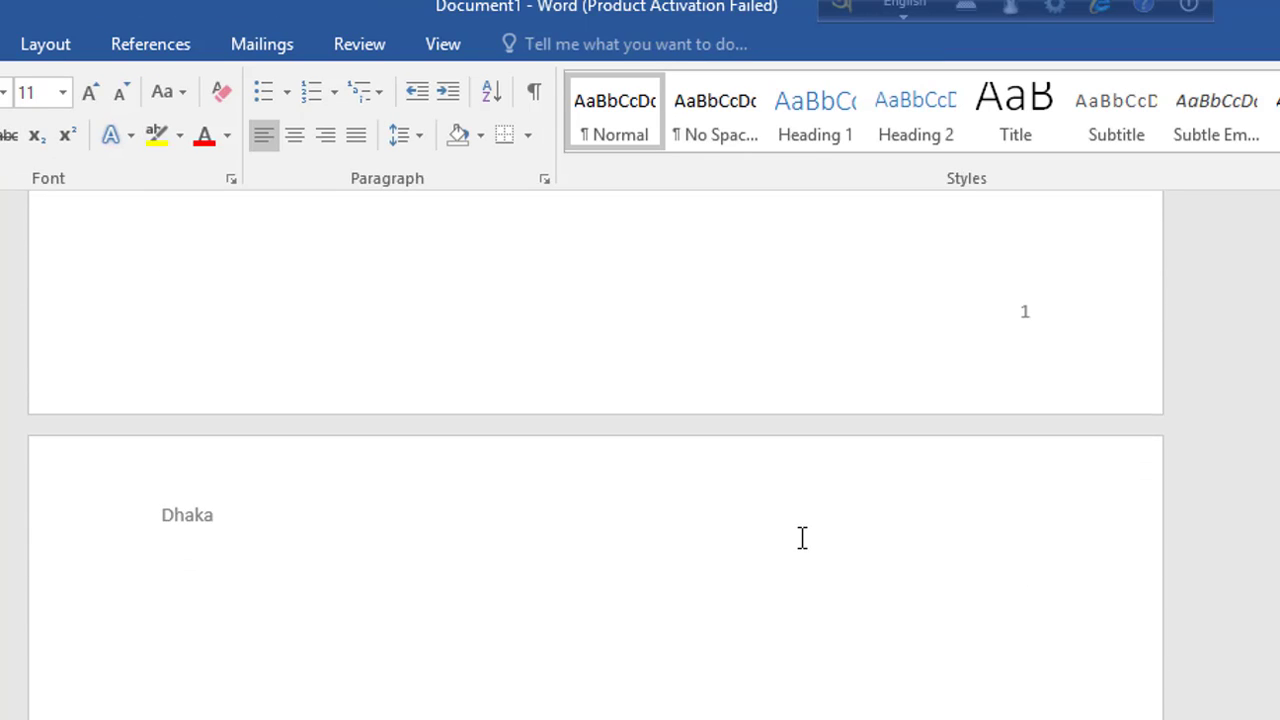
scroll(800, 538, up, 3)
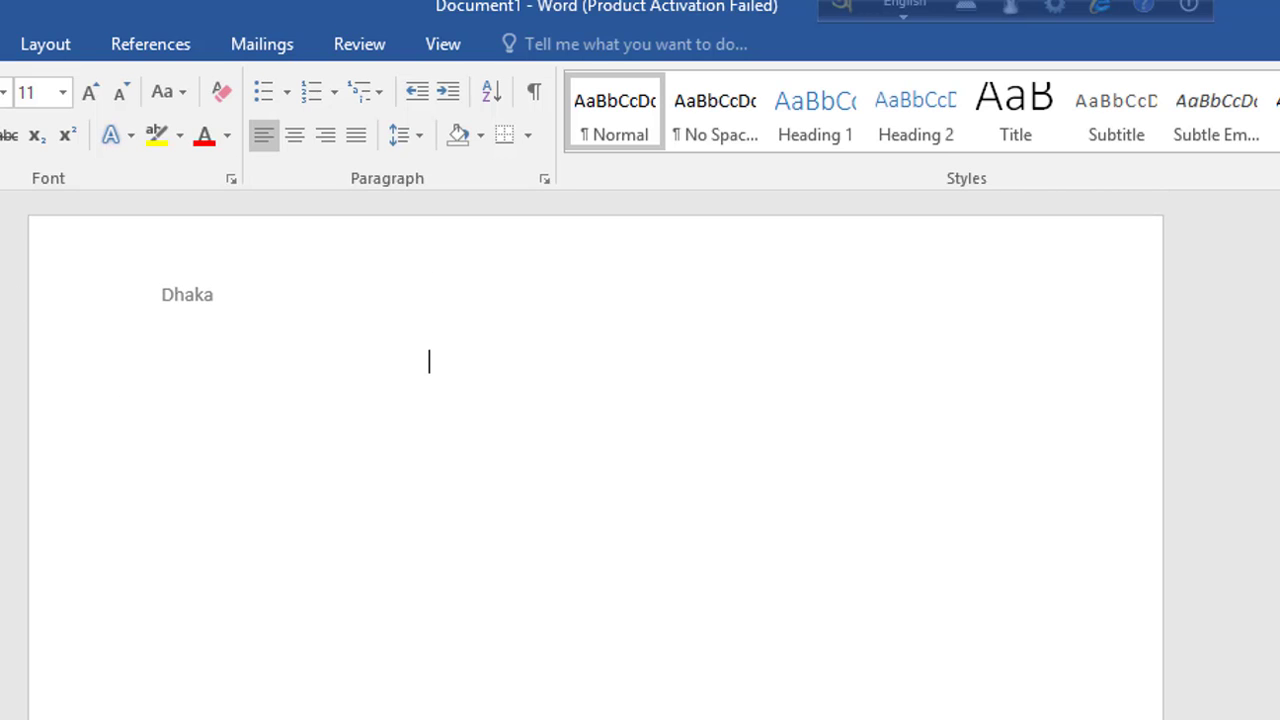
- Leave header and footer editing and check the page numbers at the top of the pages through page 3
click(0, 44)
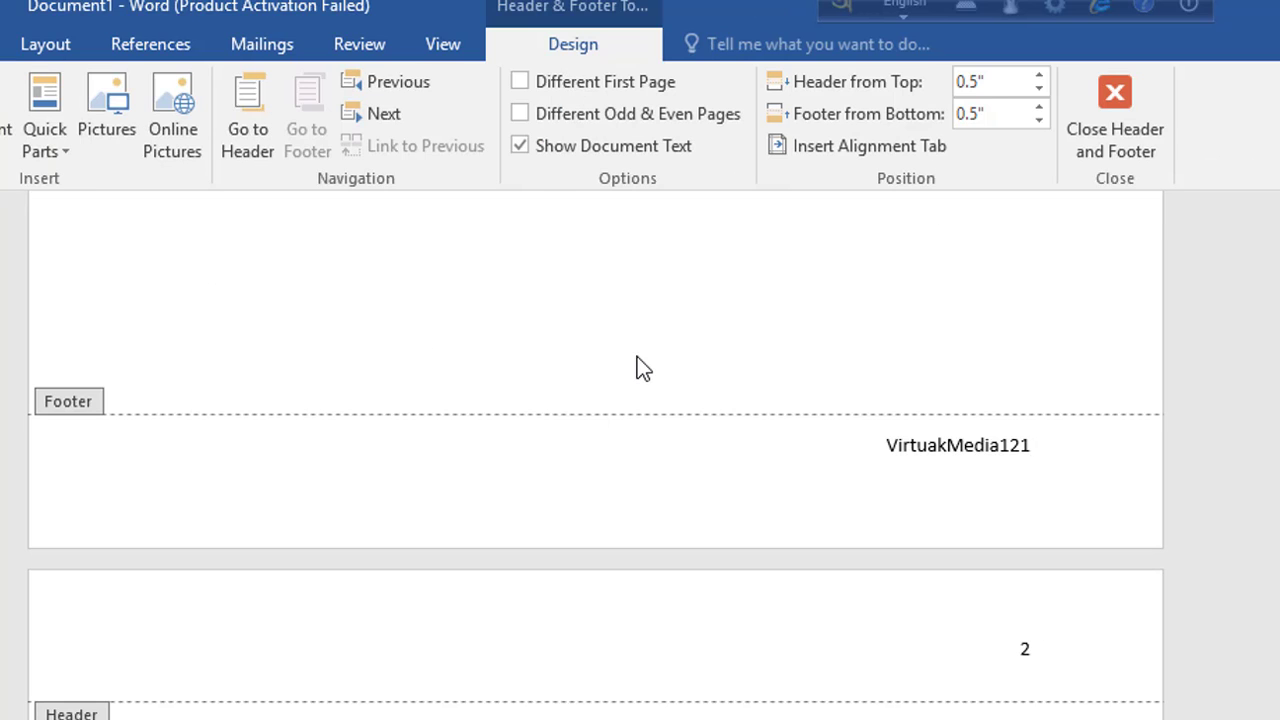
double_click(645, 378)
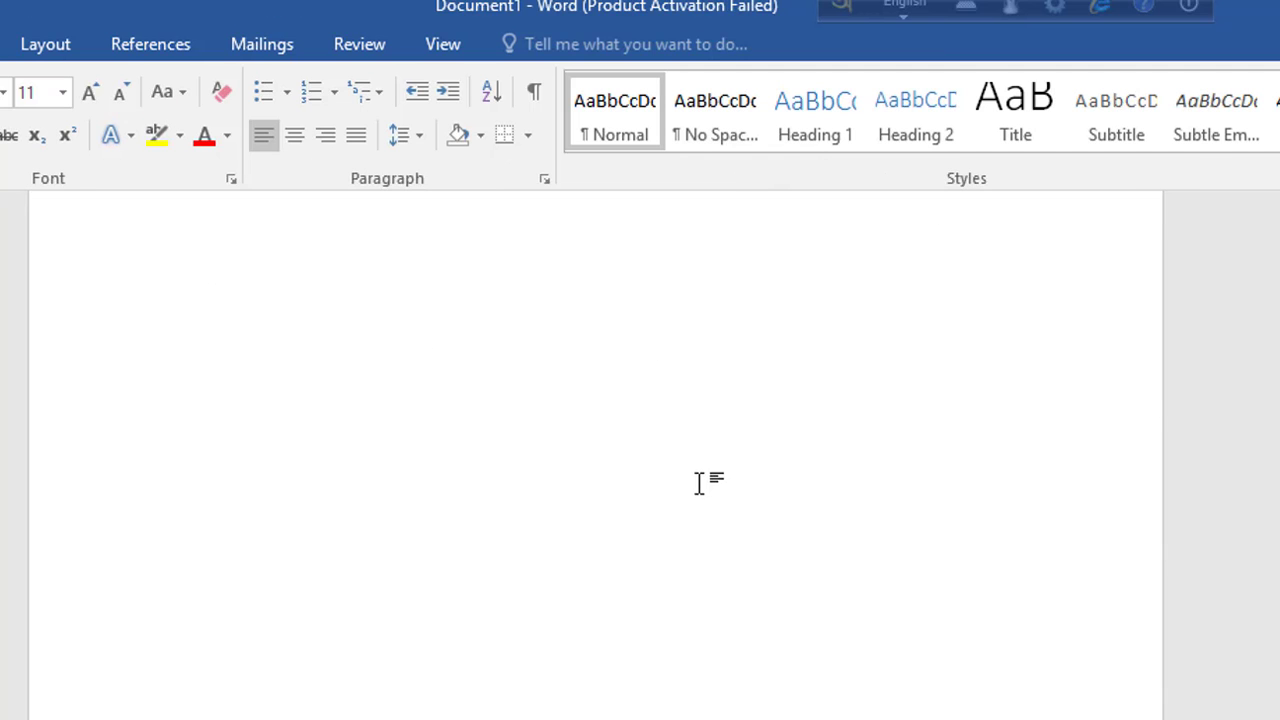
scroll(692, 560, down, 10)
scroll(693, 565, down, 8)
scroll(693, 571, down, 4)
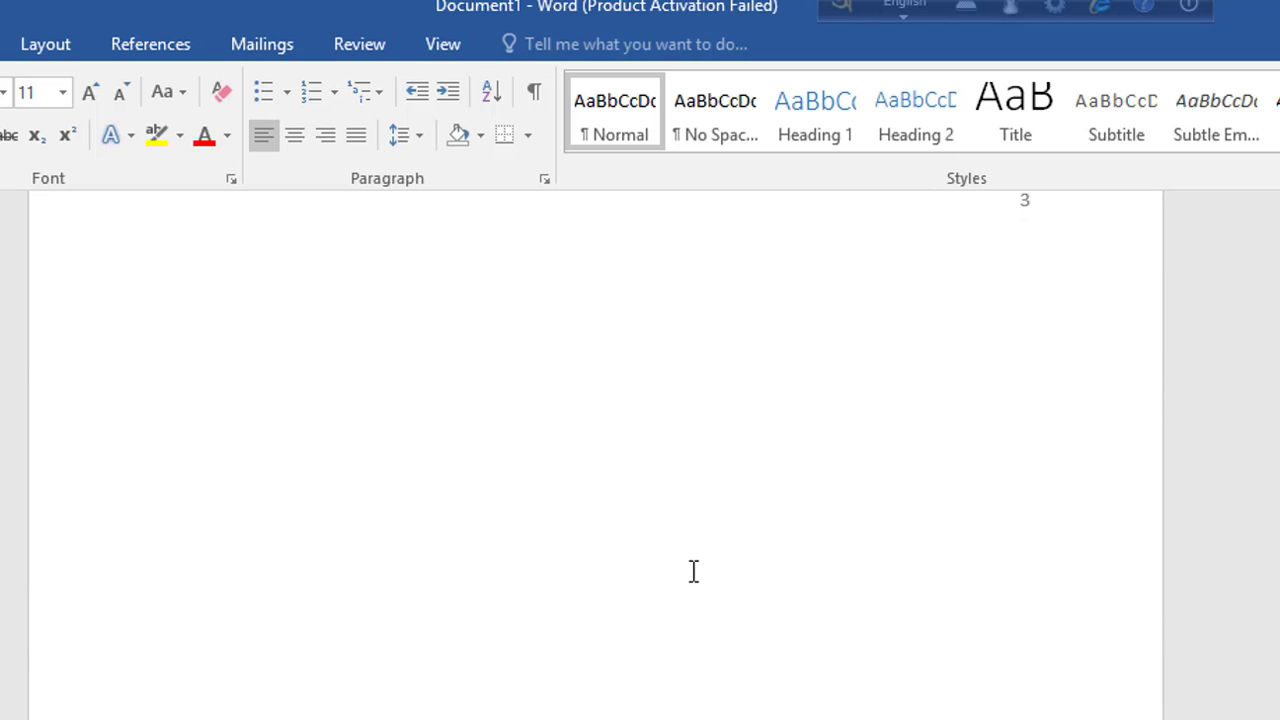